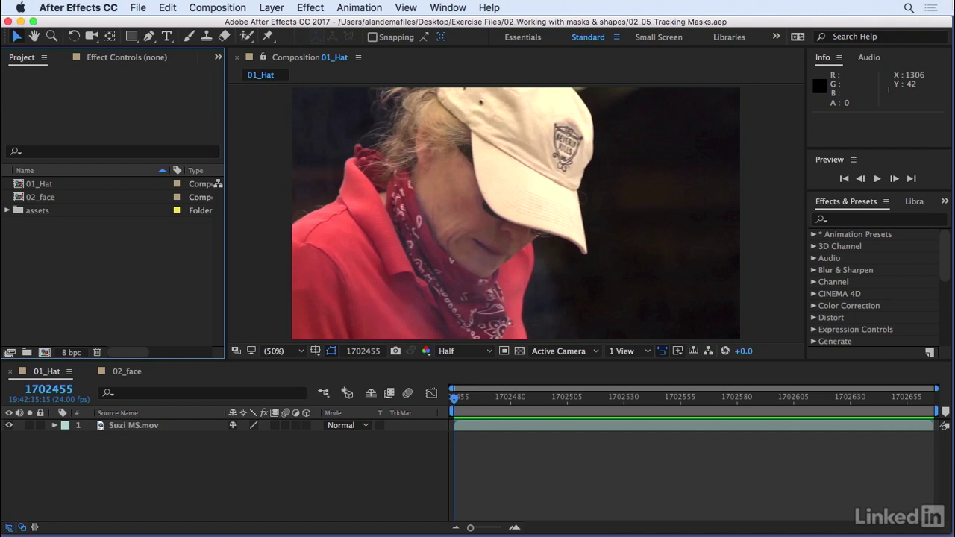
- Play back the footage, then select and twirl open the Suzi MS.mov layer
{"action": "key", "text": "space"}
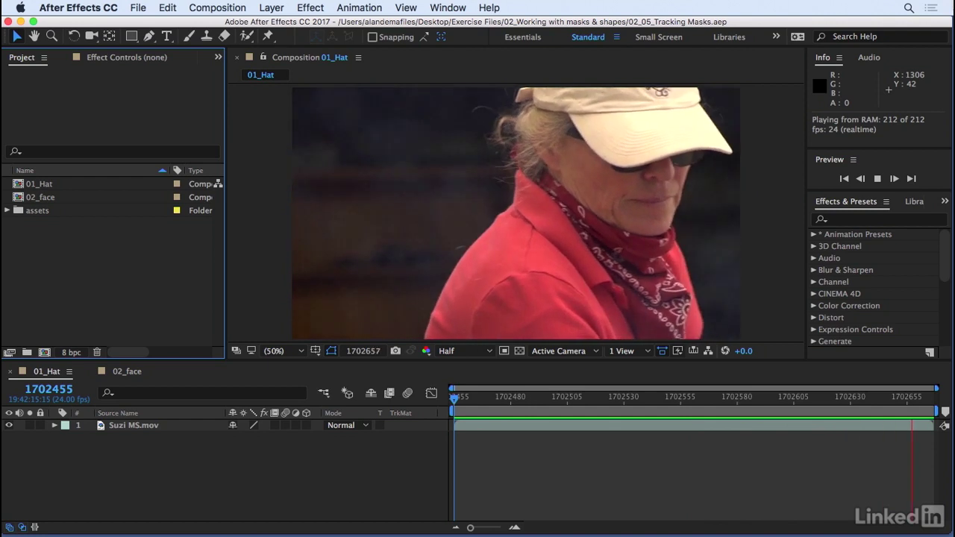
{"action": "key", "text": "space"}
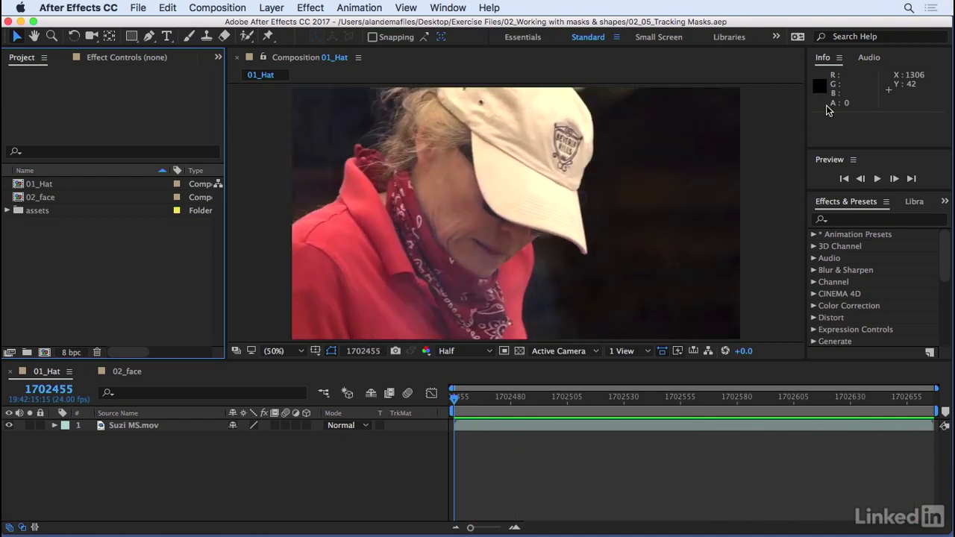
{"action": "left_click", "coordinate": [104, 427]}
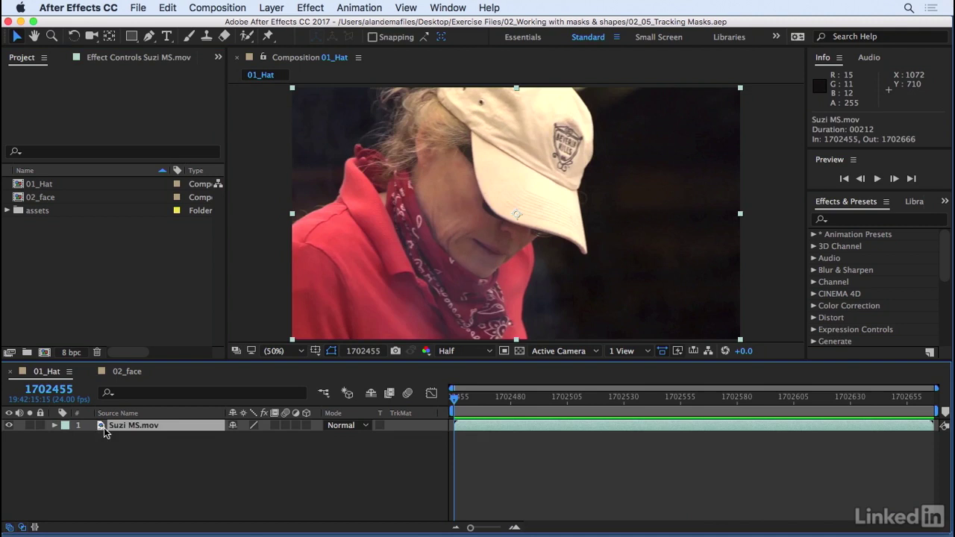
{"action": "left_click", "coordinate": [54, 427]}
- Choose the Pen tool and zoom the viewer to 100% on the cap's logo
{"action": "left_click", "coordinate": [148, 39]}
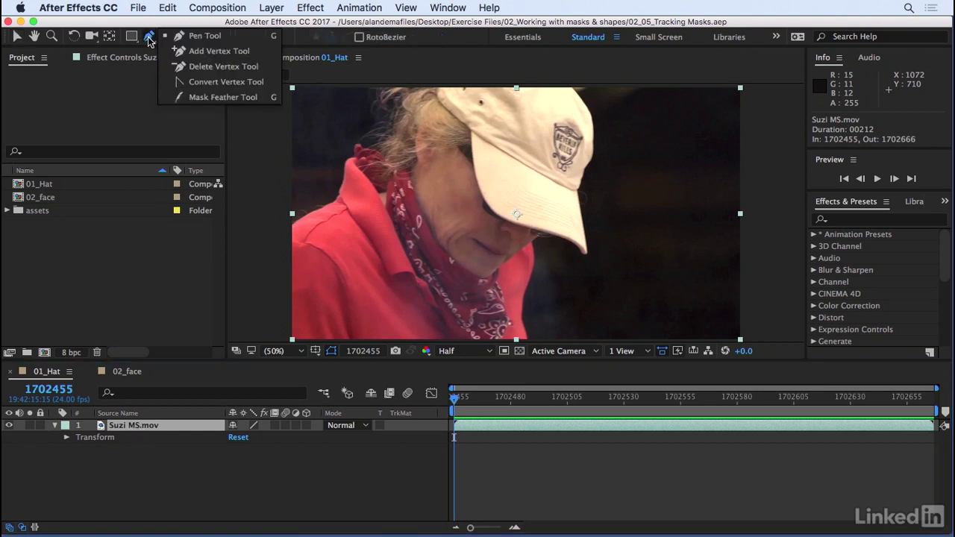
{"action": "left_click", "coordinate": [184, 37]}
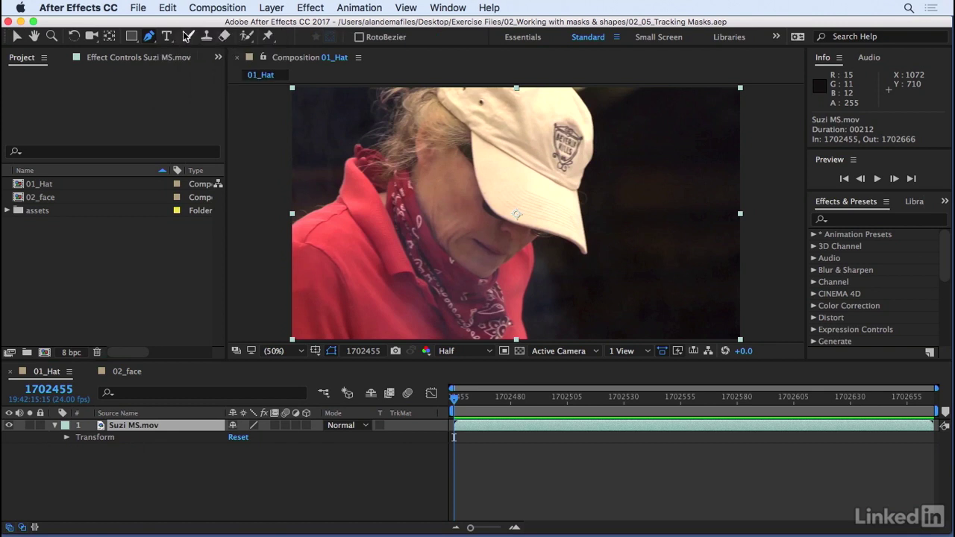
{"action": "left_click", "coordinate": [282, 356]}
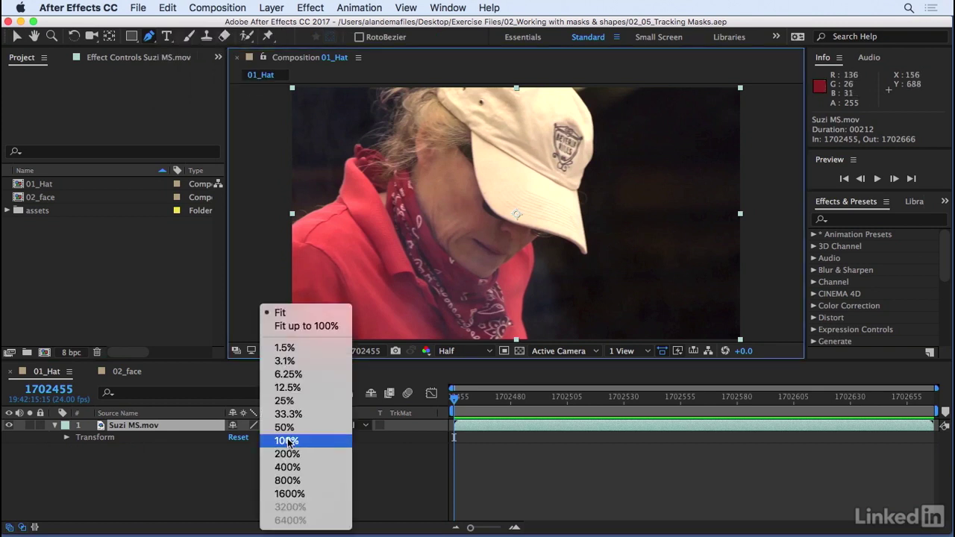
{"action": "left_click", "coordinate": [295, 443]}
{"action": "left_click_drag", "start_coordinate": [321, 224], "coordinate": [540, 230]}
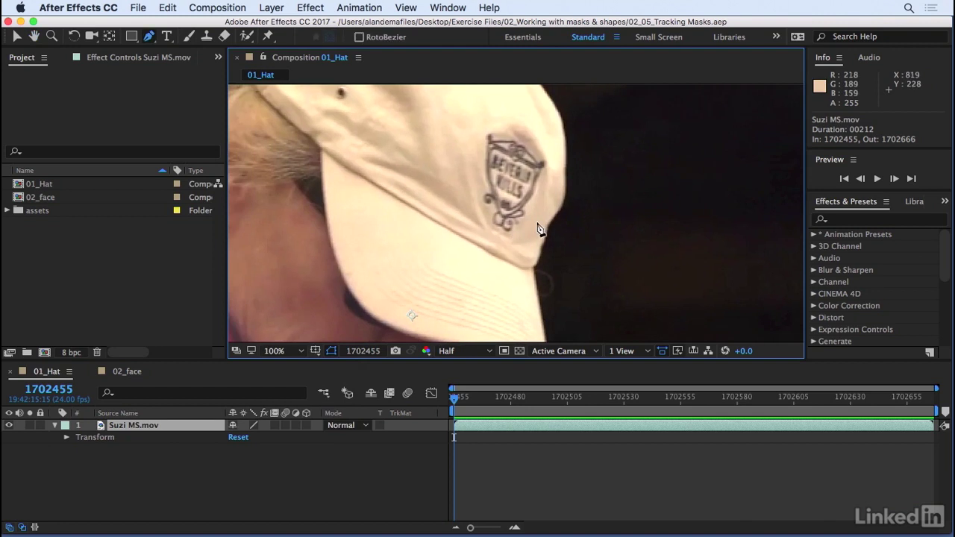
- Draw a closed five-vertex curved Mask 1 around the cap's logo with the Pen tool
{"action": "left_click", "coordinate": [485, 127]}
{"action": "left_click_drag", "start_coordinate": [521, 129], "coordinate": [554, 179]}
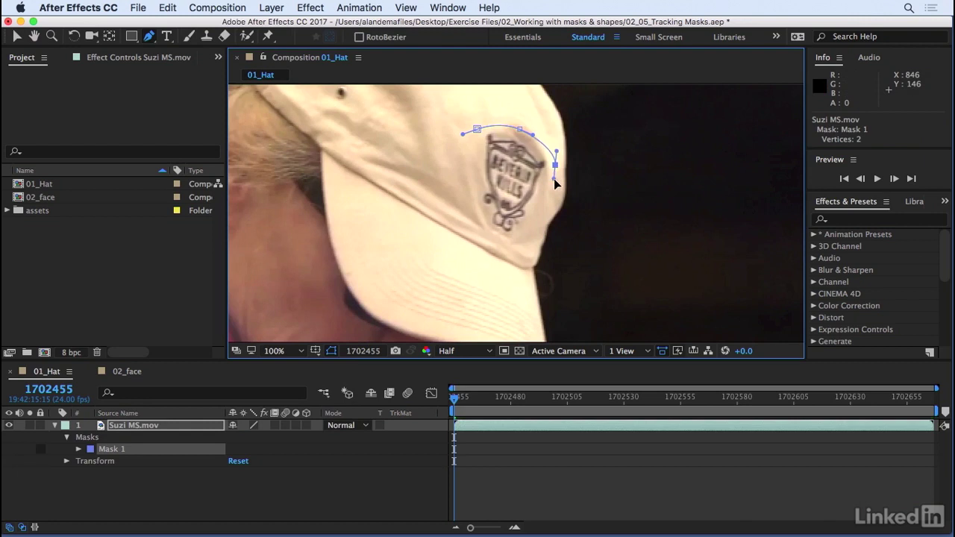
{"action": "left_click_drag", "start_coordinate": [527, 231], "coordinate": [472, 199]}
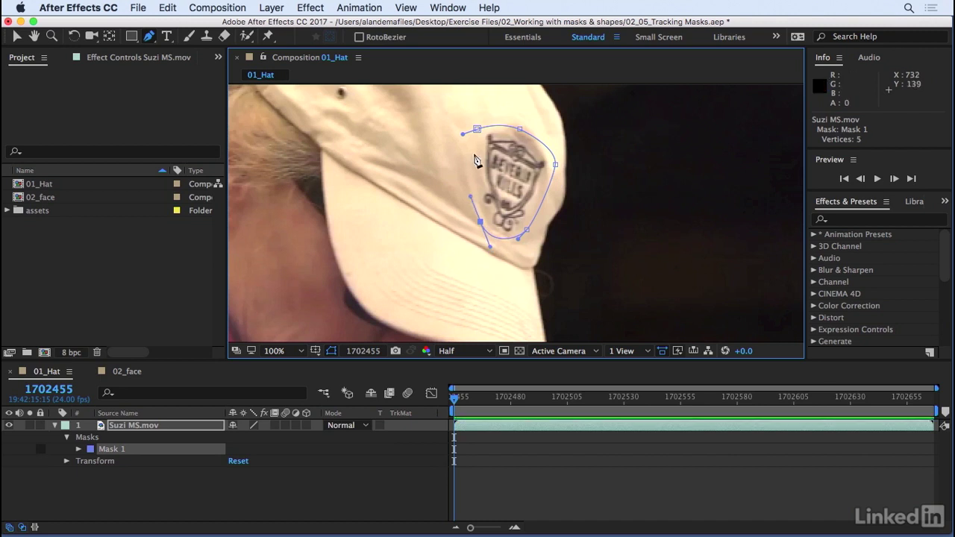
{"action": "left_click", "coordinate": [478, 130]}
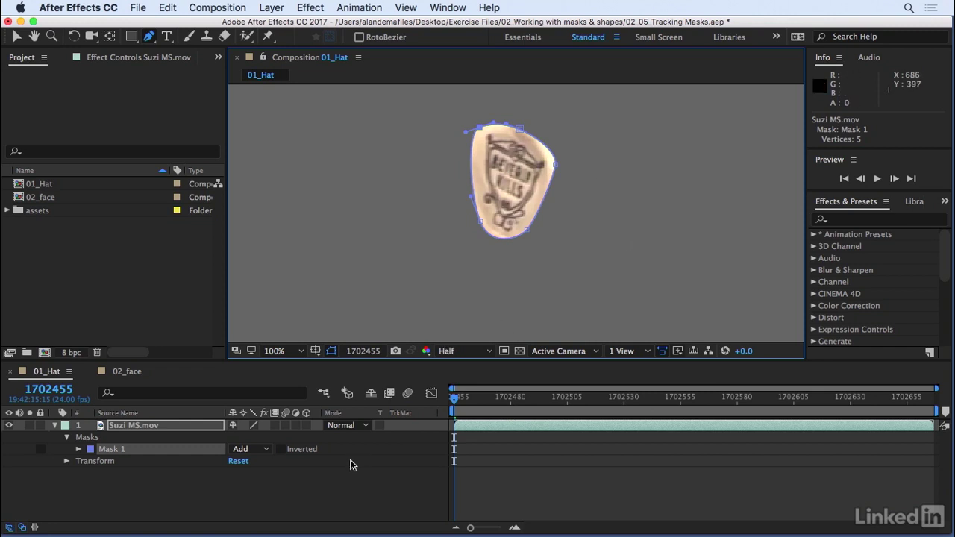
- Set Mask 1's mode to None, fit the frame in the viewer, and select Mask 1
{"action": "left_click", "coordinate": [241, 449]}
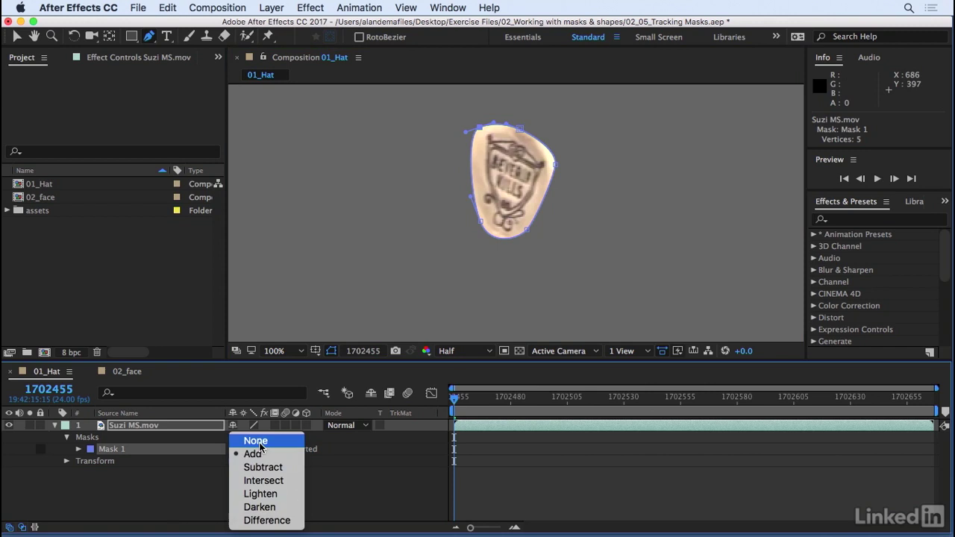
{"action": "left_click", "coordinate": [255, 441]}
{"action": "left_click", "coordinate": [299, 351]}
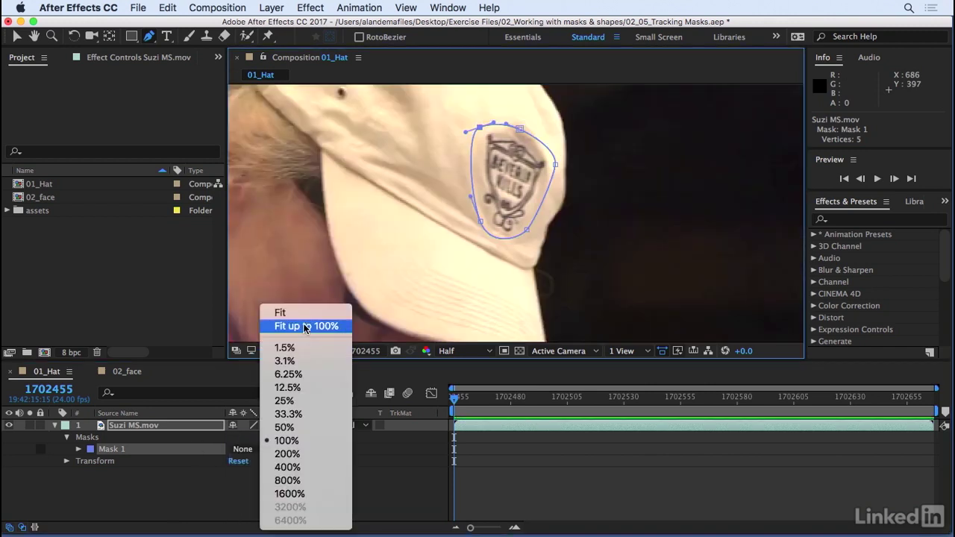
{"action": "left_click", "coordinate": [328, 326]}
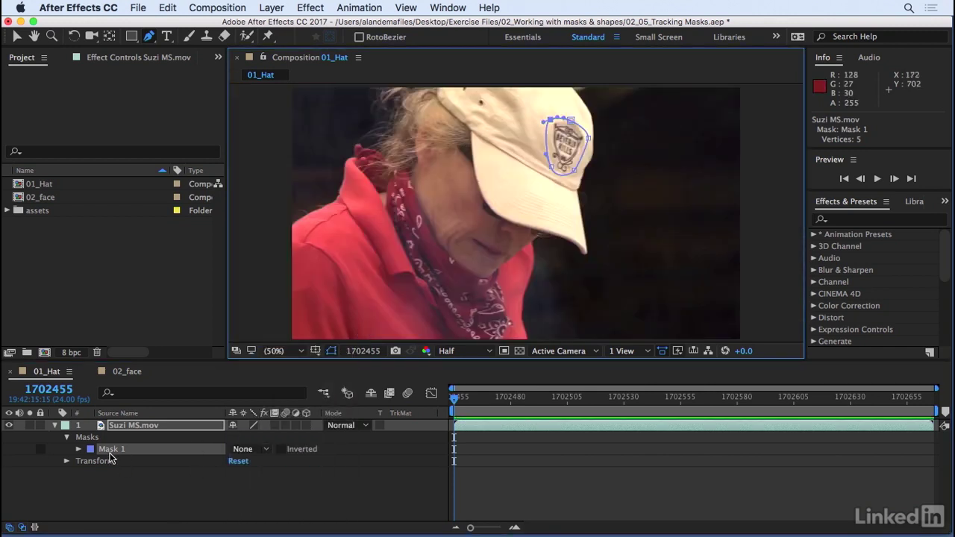
{"action": "left_click", "coordinate": [111, 451]}
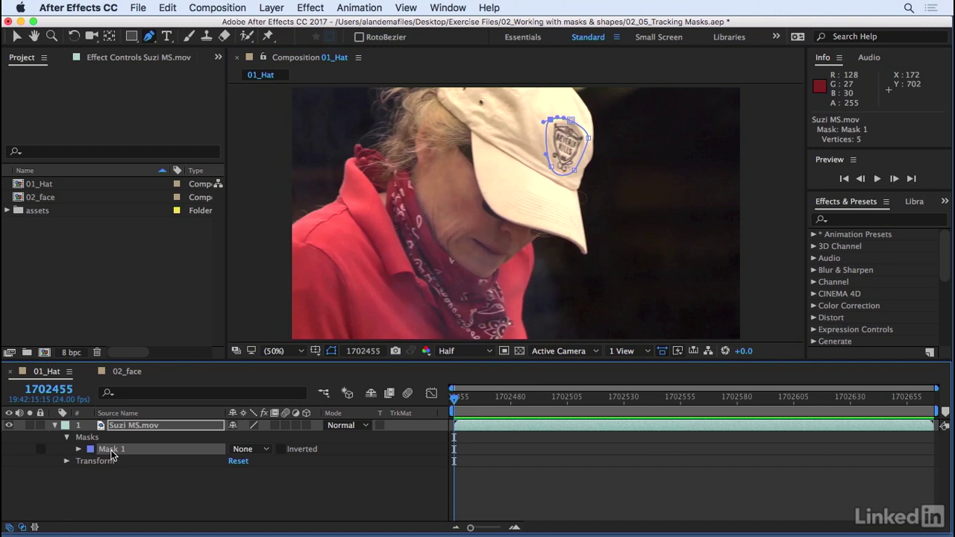
- Start Track Mask on Mask 1 with the Position, Scale & Rotation method
{"action": "right_click", "coordinate": [111, 453]}
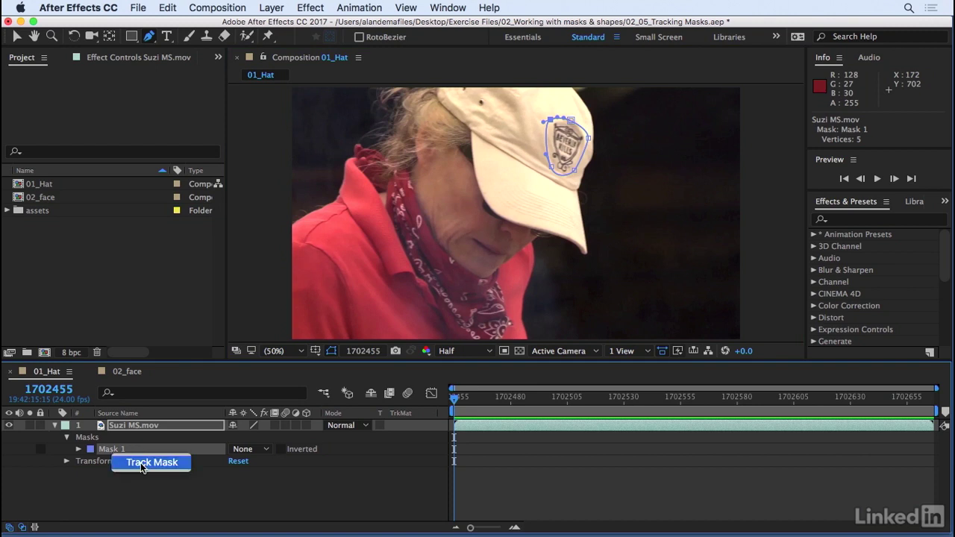
{"action": "left_click", "coordinate": [141, 464]}
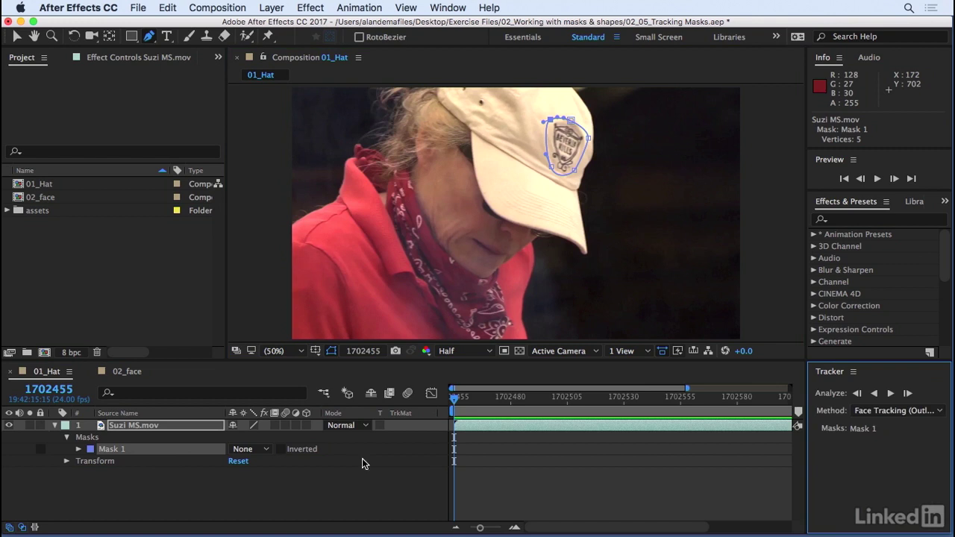
{"action": "left_click", "coordinate": [940, 414]}
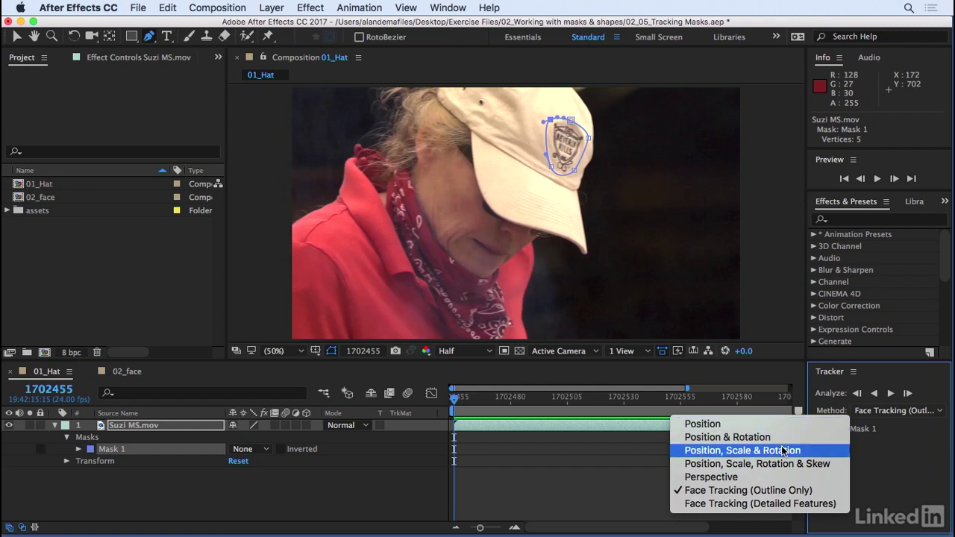
{"action": "left_click", "coordinate": [687, 451]}
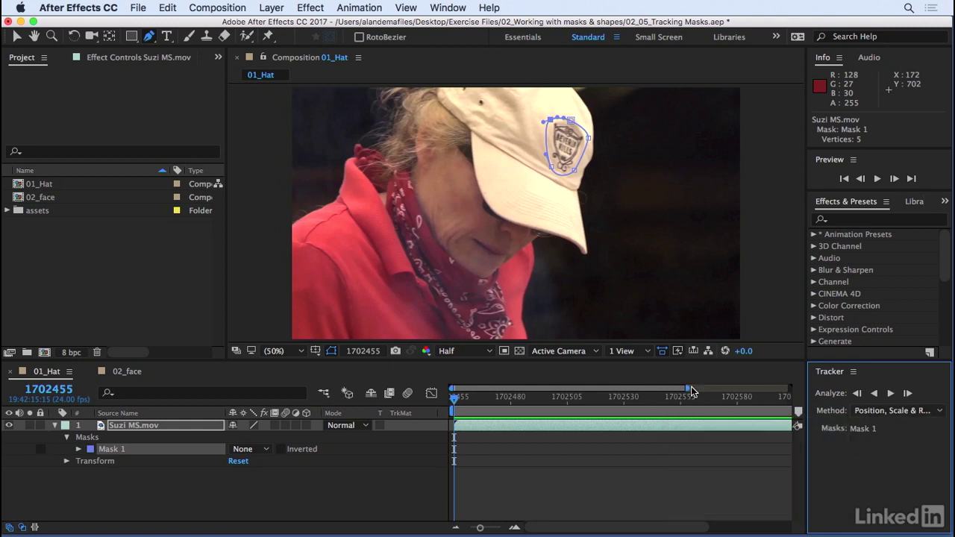
- Track Mask 1 forward through the whole clip and scrub to a mid-clip frame to check it
{"action": "left_click_drag", "start_coordinate": [691, 391], "coordinate": [790, 391]}
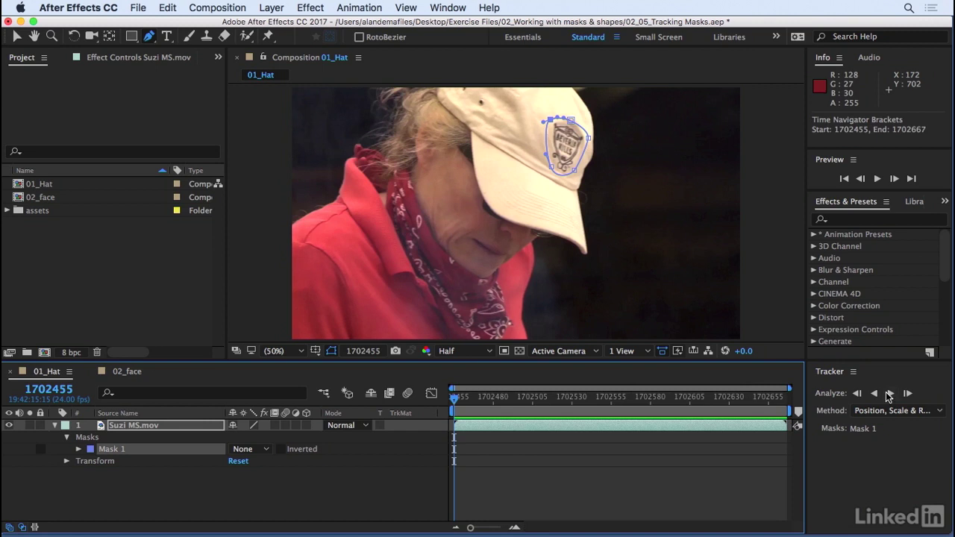
{"action": "left_click", "coordinate": [892, 394]}
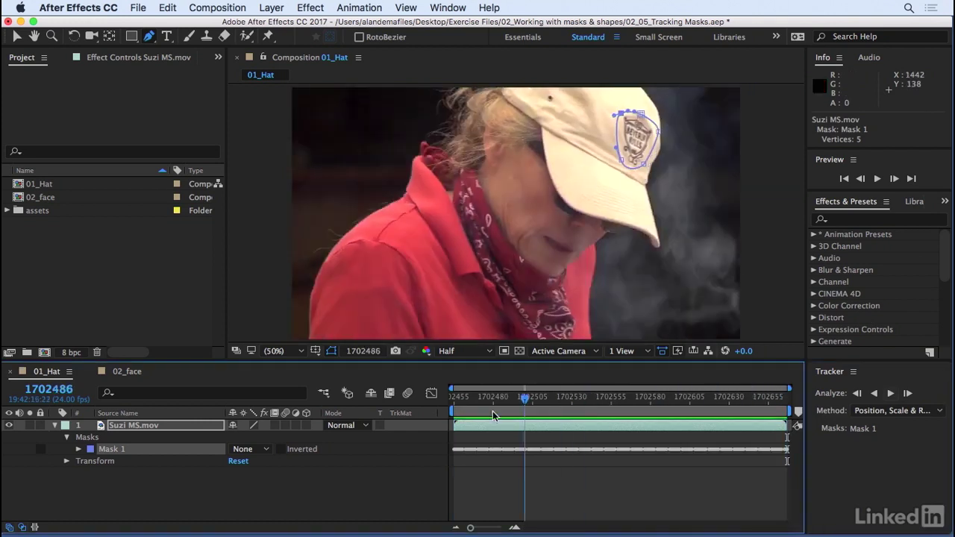
{"action": "mouse_move", "coordinate": [523, 398]}
{"action": "left_mouse_down"}
{"action": "mouse_move", "coordinate": [697, 397]}
{"action": "mouse_move", "coordinate": [520, 406]}
{"action": "mouse_move", "coordinate": [576, 400]}
{"action": "mouse_move", "coordinate": [534, 394]}
{"action": "left_mouse_up"}
- Search 'blur' and apply Gaussian Blur to the Suzi MS.mov layer
{"action": "left_click", "coordinate": [877, 220]}
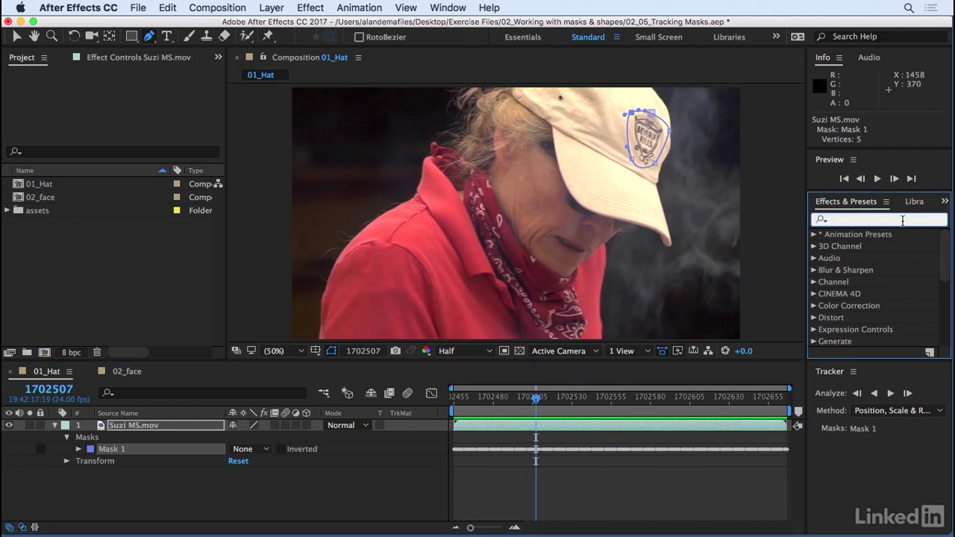
{"action": "type", "text": "blur"}
{"action": "scroll", "coordinate": [879, 287], "scroll_direction": "down", "scroll_amount": 10}
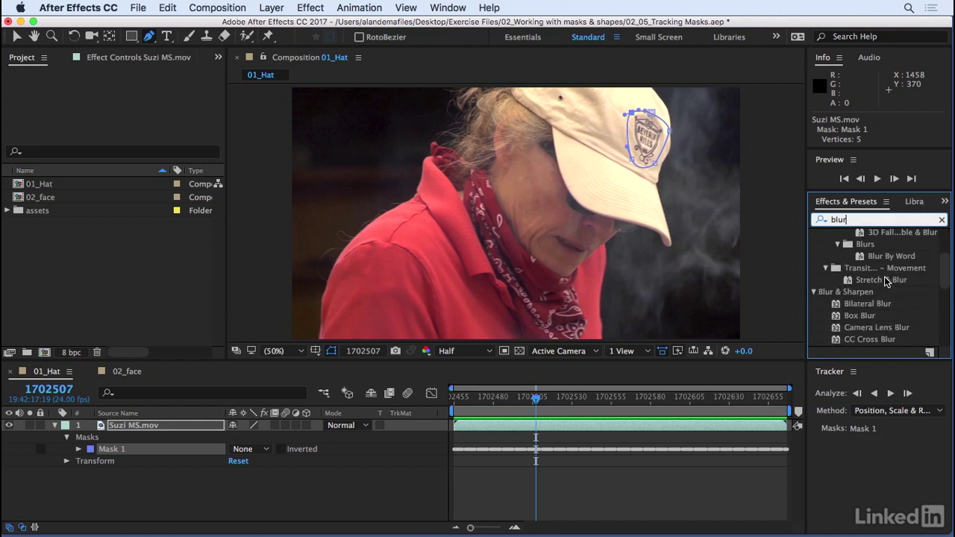
{"action": "scroll", "coordinate": [886, 285], "scroll_direction": "up", "scroll_amount": 1}
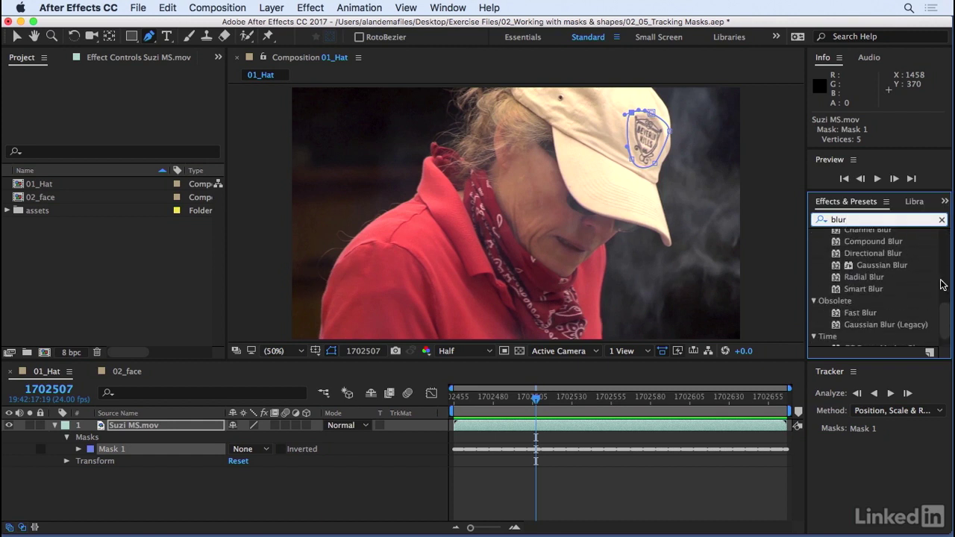
{"action": "left_click_drag", "start_coordinate": [885, 265], "coordinate": [134, 429]}
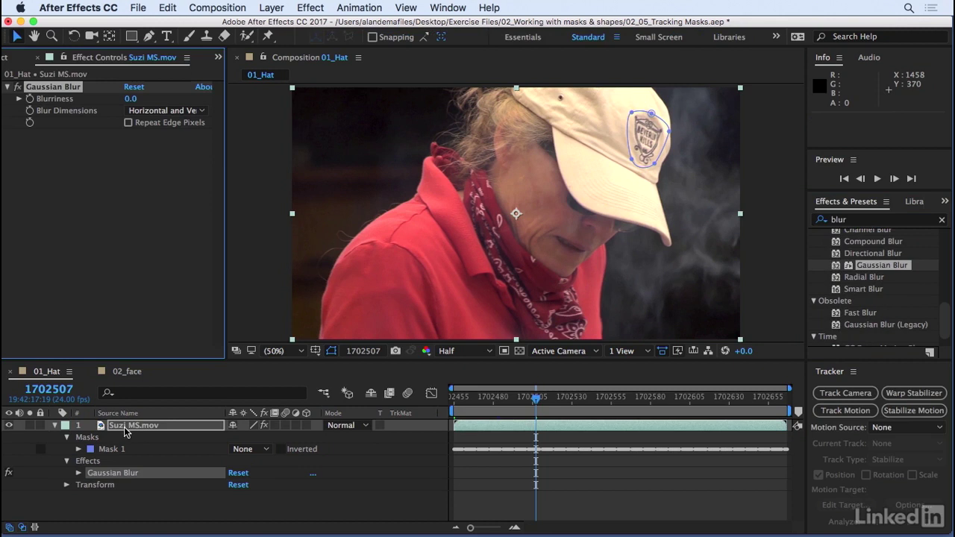
- Set the Gaussian Blur's Blurriness to 20
{"action": "left_click", "coordinate": [100, 182]}
{"action": "left_click_drag", "start_coordinate": [132, 98], "coordinate": [188, 103]}
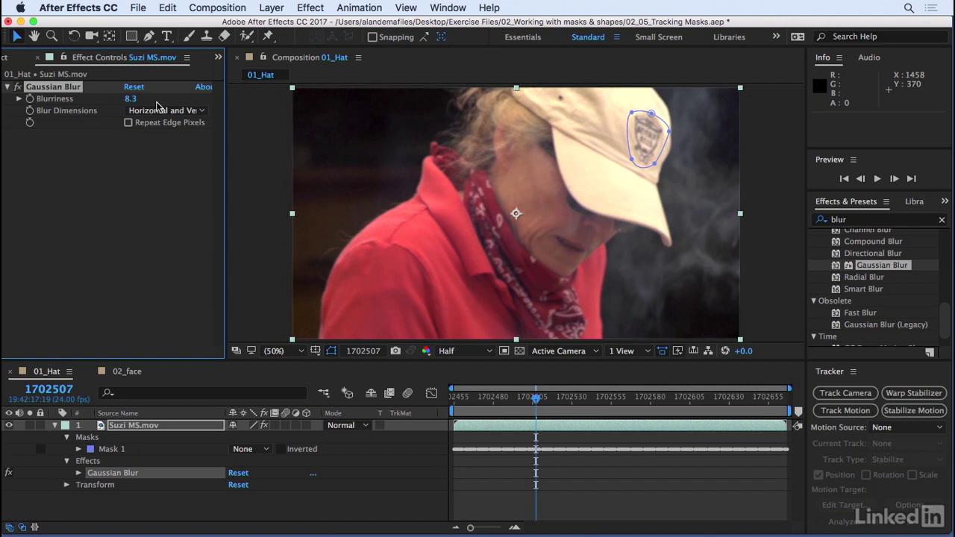
{"action": "left_click", "coordinate": [130, 99]}
{"action": "type", "text": "20"}
{"action": "key", "text": "Return"}
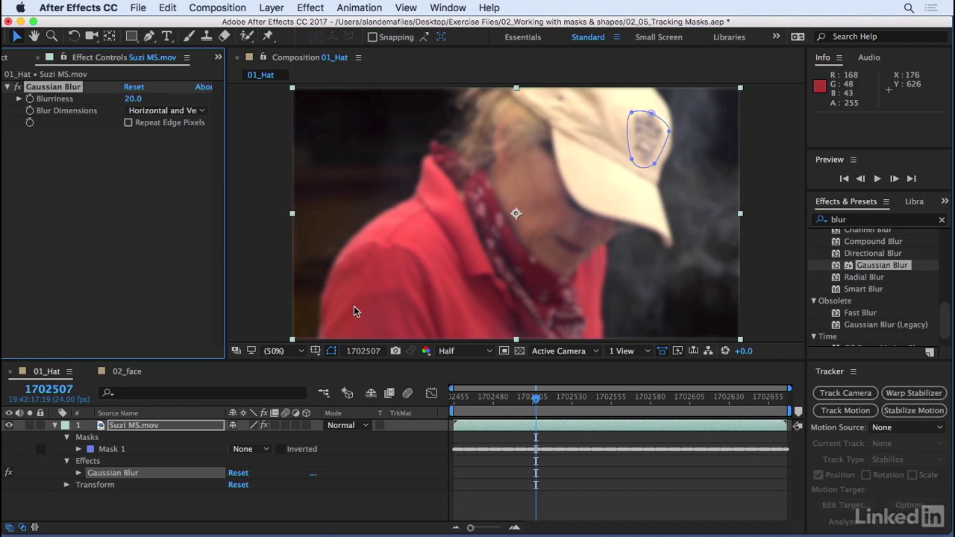
- Add Mask 1 as a mask reference in Gaussian Blur's Compositing Options, with the mask set to Add
{"action": "left_click", "coordinate": [79, 474]}
{"action": "scroll", "coordinate": [90, 493], "scroll_direction": "down", "scroll_amount": 1}
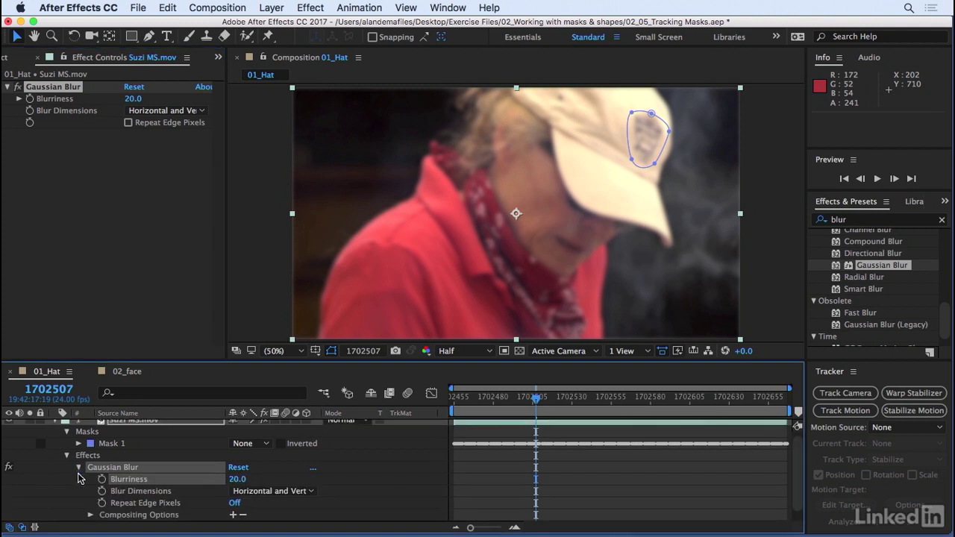
{"action": "left_click", "coordinate": [125, 506]}
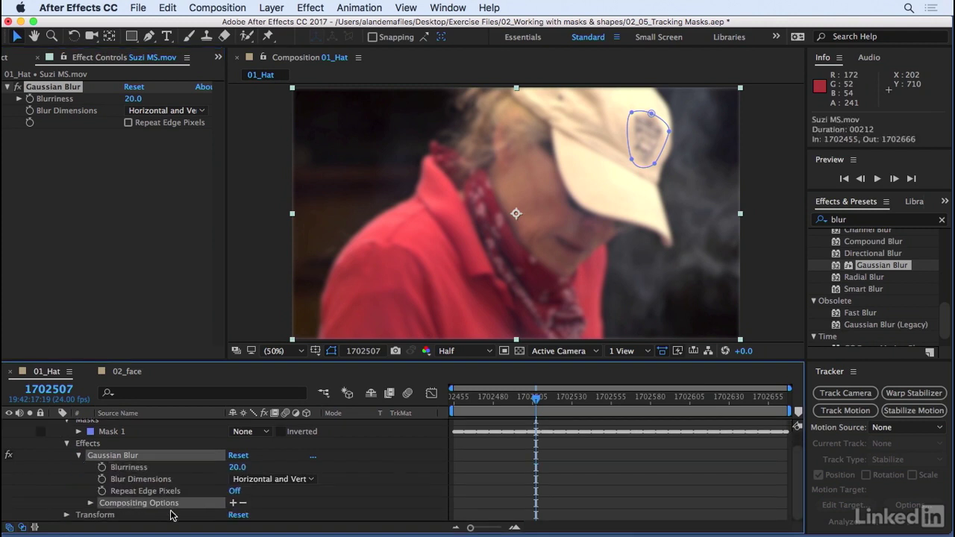
{"action": "left_click", "coordinate": [233, 503]}
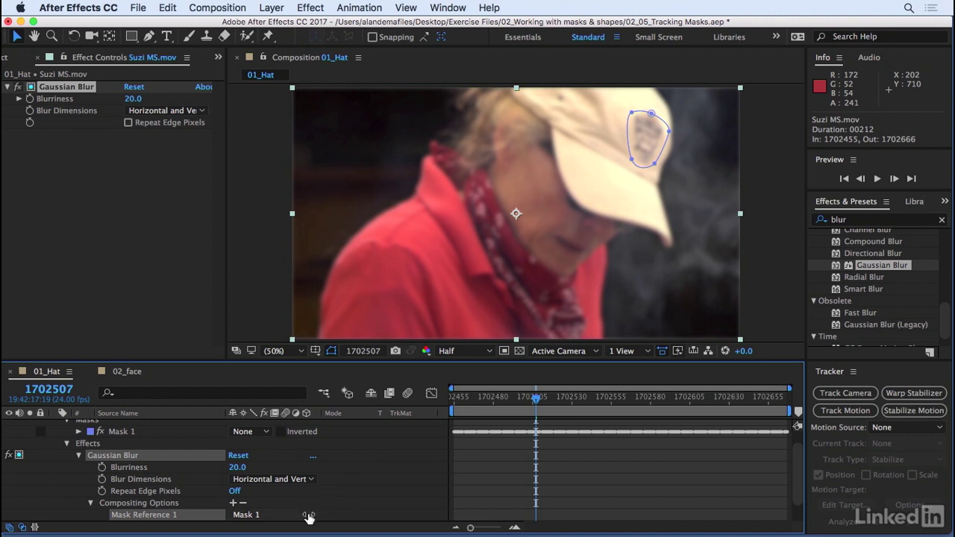
{"action": "left_click", "coordinate": [265, 436]}
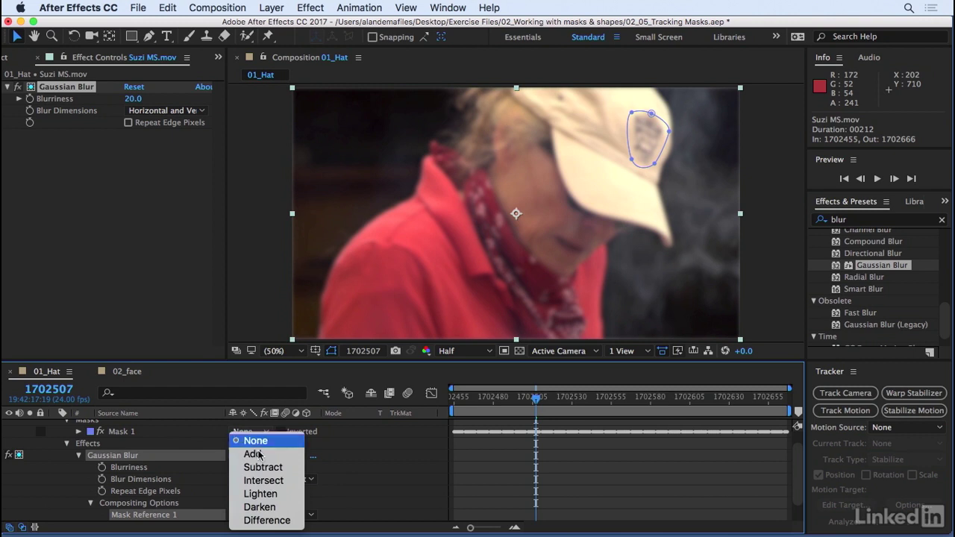
{"action": "left_click", "coordinate": [256, 454]}
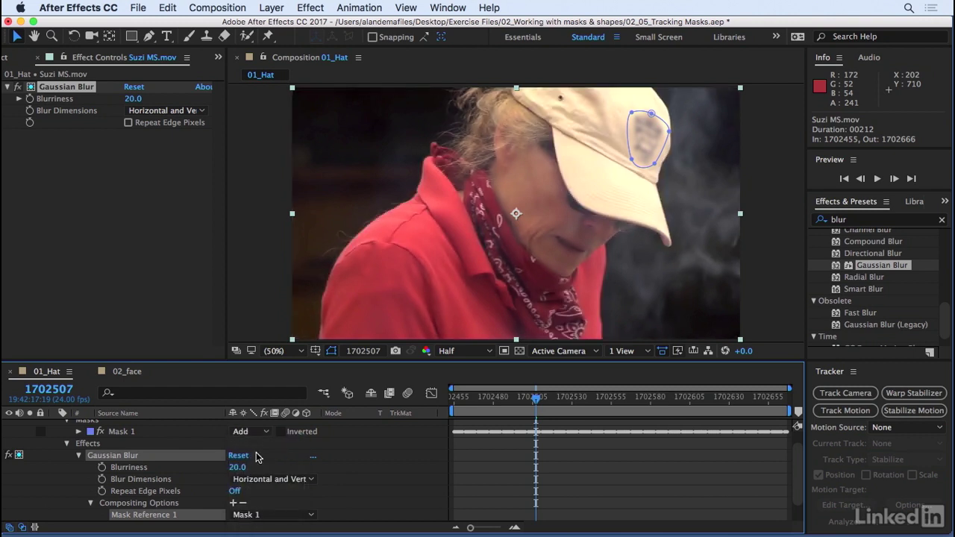
{"action": "left_click_drag", "start_coordinate": [536, 400], "coordinate": [520, 412]}
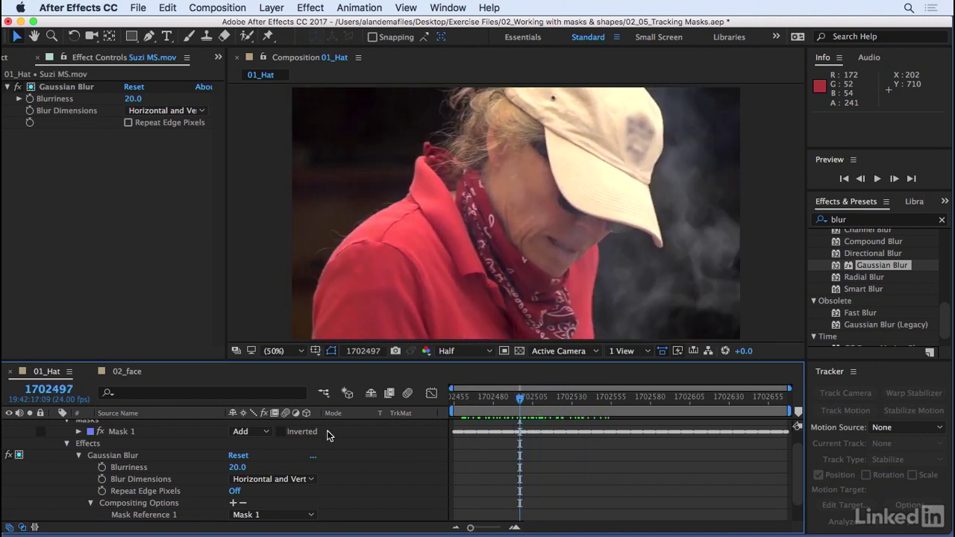
- Give Mask 1 a 5-pixel Mask Feather
{"action": "left_click", "coordinate": [79, 433]}
{"action": "left_click", "coordinate": [245, 455]}
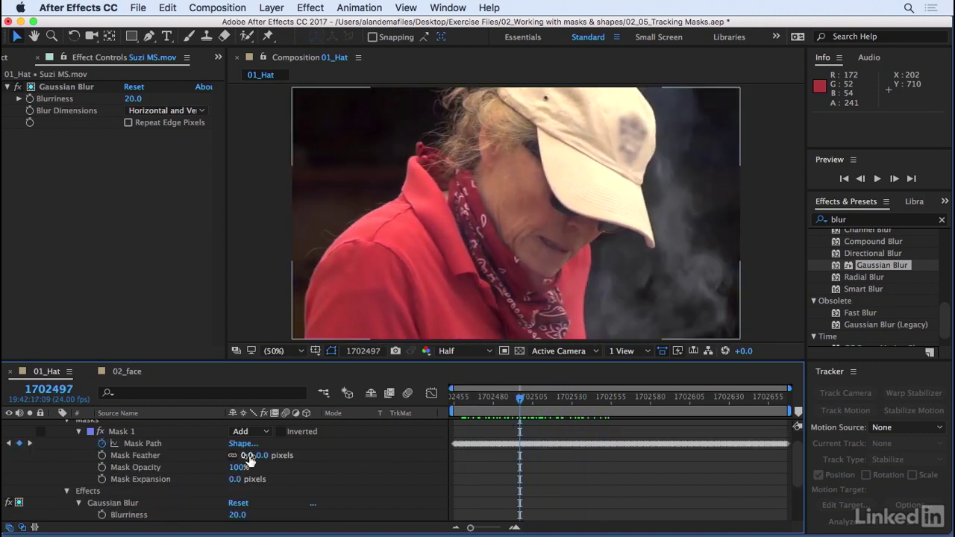
{"action": "type", "text": "5"}
{"action": "key", "text": "Return"}
- Preview 01_Hat from the start to check the tracked logo blur
{"action": "left_click", "coordinate": [421, 459]}
{"action": "key", "text": "Home"}
{"action": "key", "text": "space"}
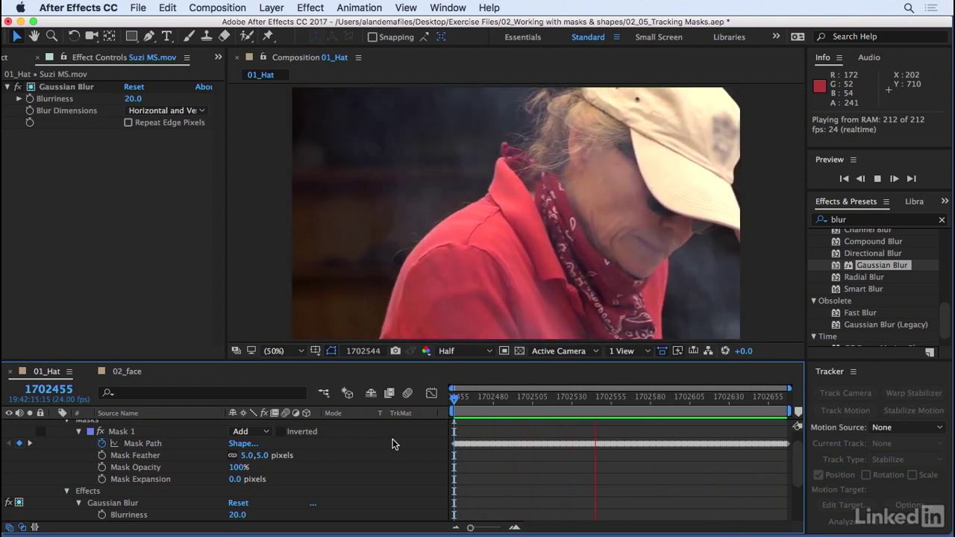
{"action": "key", "text": "space"}
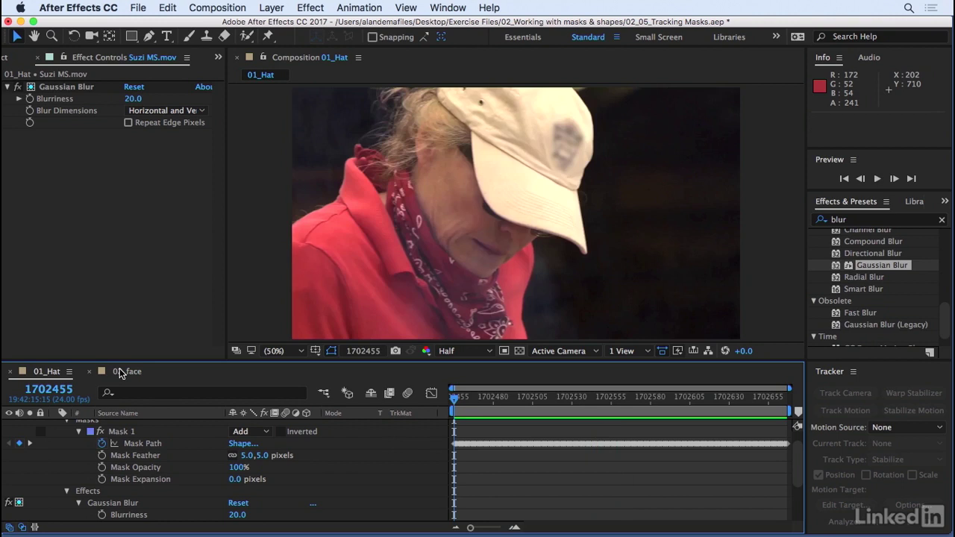
- Switch to the 02_face composition, select the interviewee's footage layer, and pick the Pen tool
{"action": "left_click", "coordinate": [126, 371]}
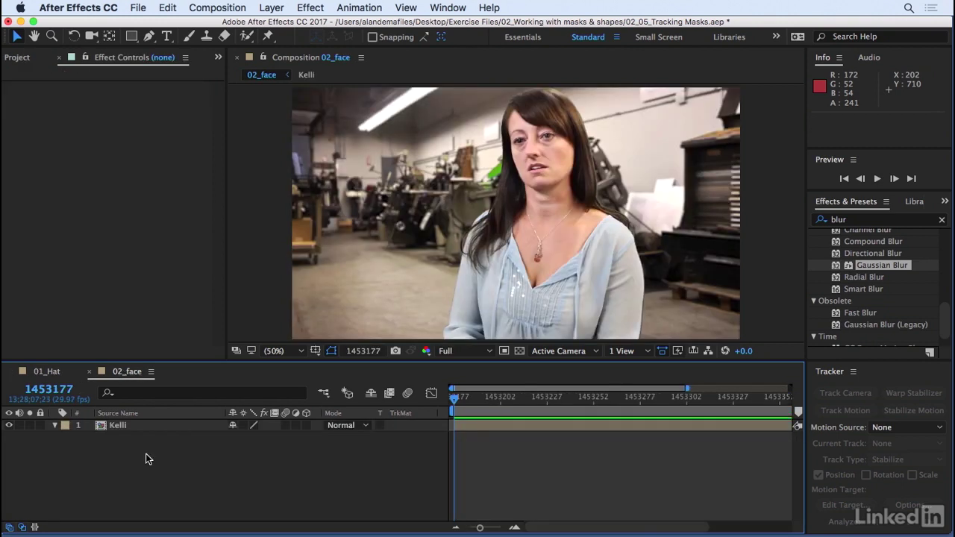
{"action": "key", "text": "space"}
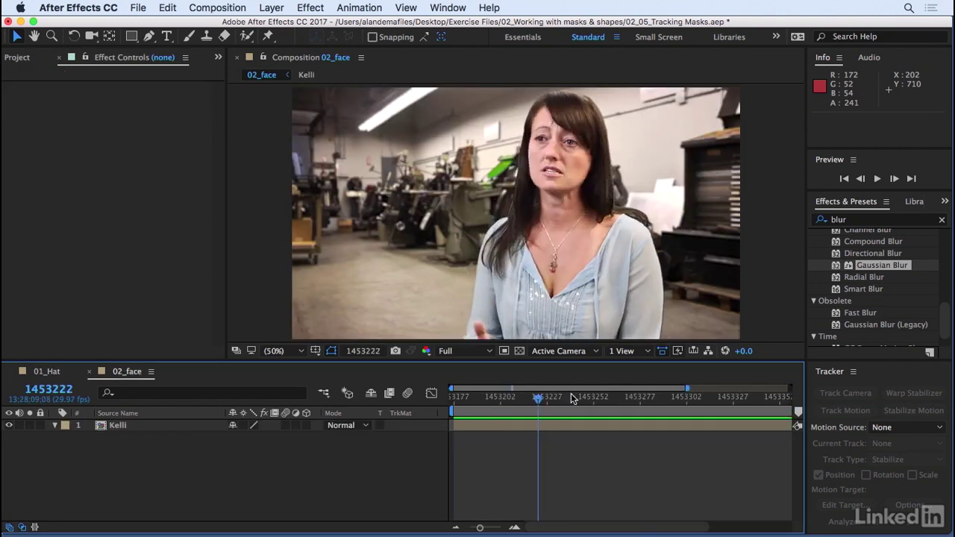
{"action": "key", "text": "space"}
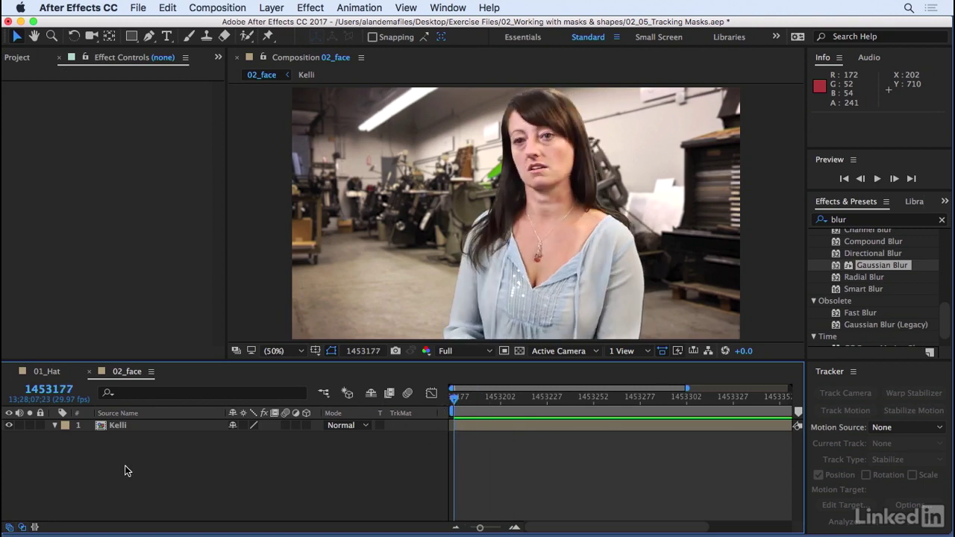
{"action": "left_click", "coordinate": [118, 426]}
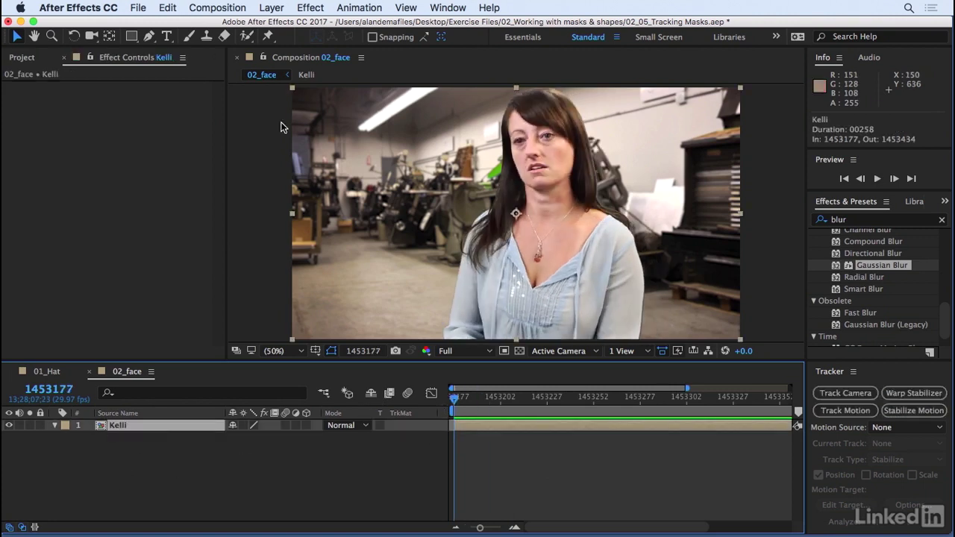
{"action": "left_click", "coordinate": [150, 37]}
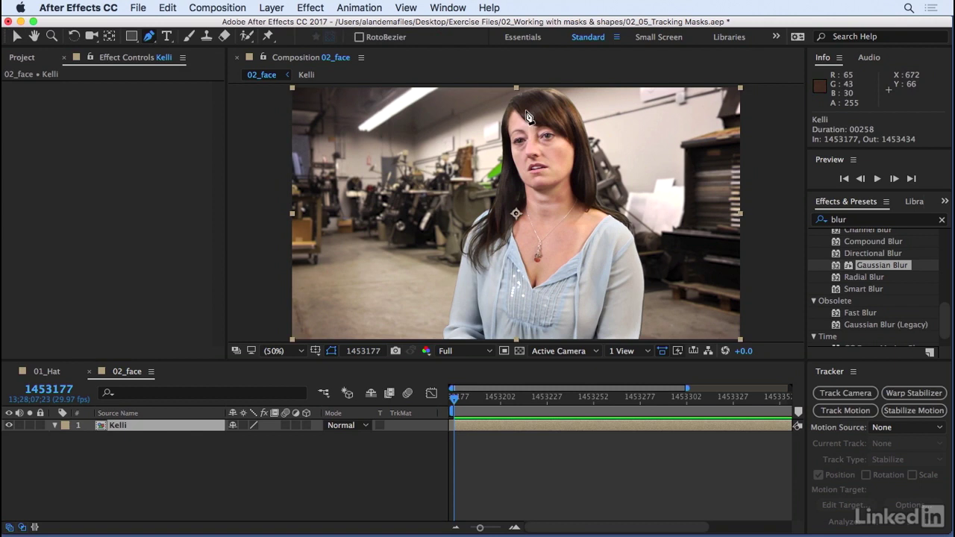
- Draw a closed four-vertex mask outlining the interviewee's face
{"action": "left_click_drag", "start_coordinate": [524, 109], "coordinate": [526, 192]}
{"action": "left_click_drag", "start_coordinate": [508, 146], "coordinate": [508, 137]}
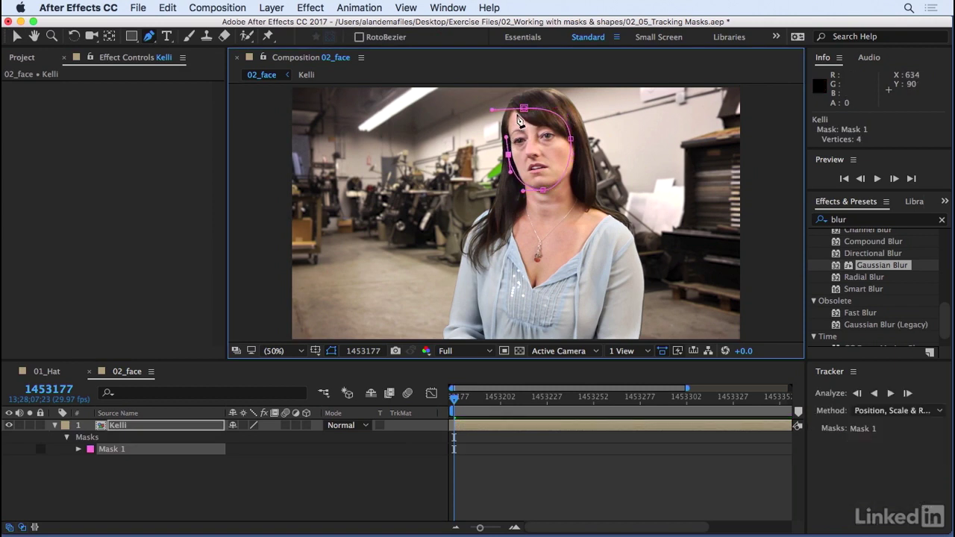
{"action": "left_click", "coordinate": [525, 108]}
{"action": "left_click", "coordinate": [524, 110]}
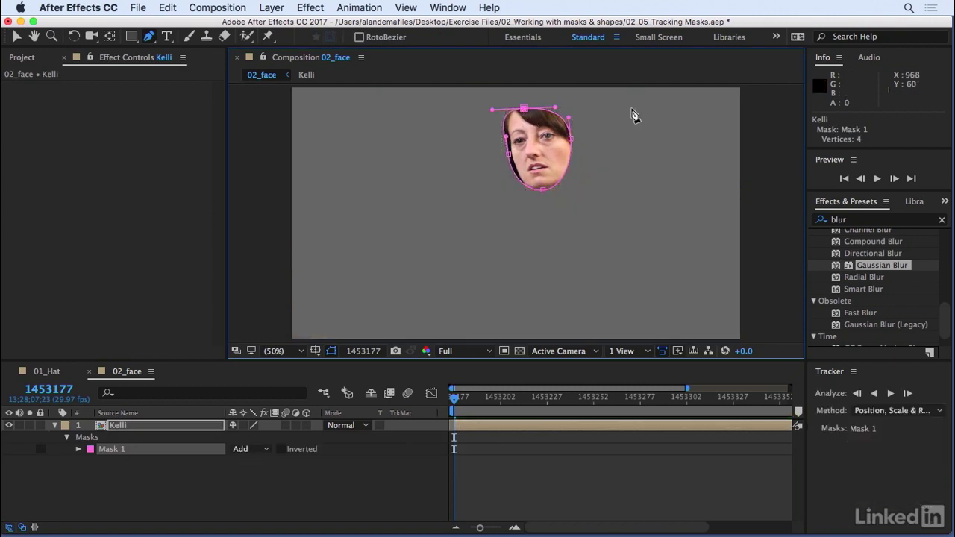
- Set the face mask to None and track it forward using Face Tracking (Outline Only)
{"action": "left_click", "coordinate": [251, 452]}
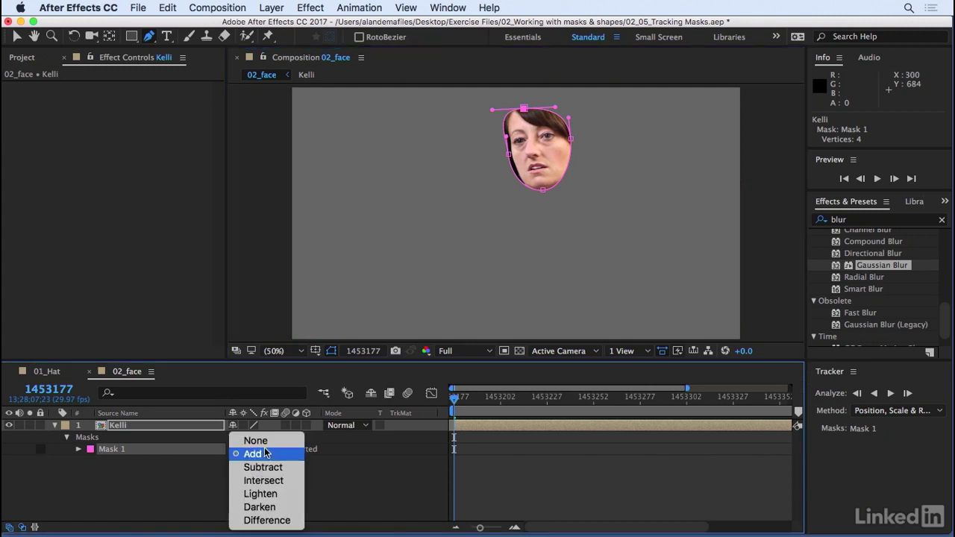
{"action": "left_click", "coordinate": [257, 440]}
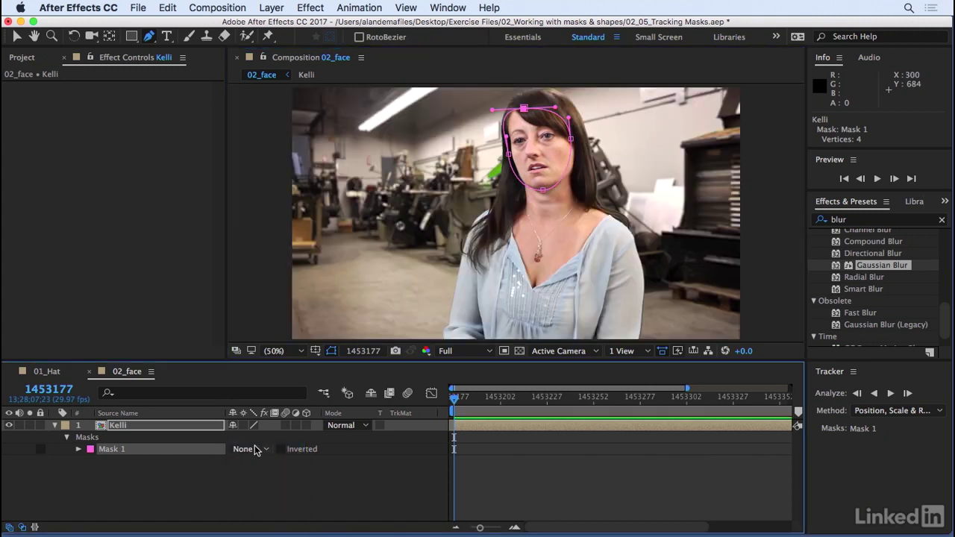
{"action": "right_click", "coordinate": [114, 448]}
{"action": "left_click", "coordinate": [156, 457]}
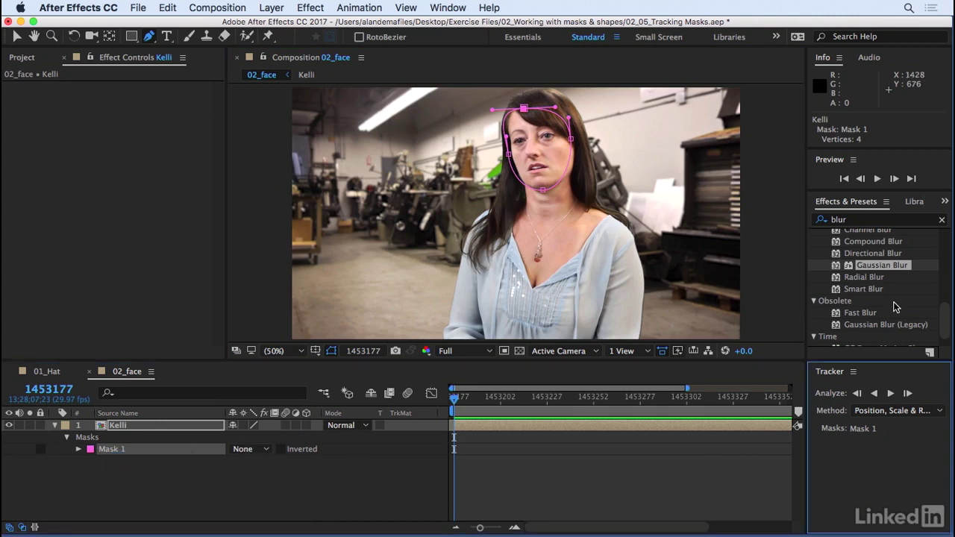
{"action": "left_click", "coordinate": [941, 413]}
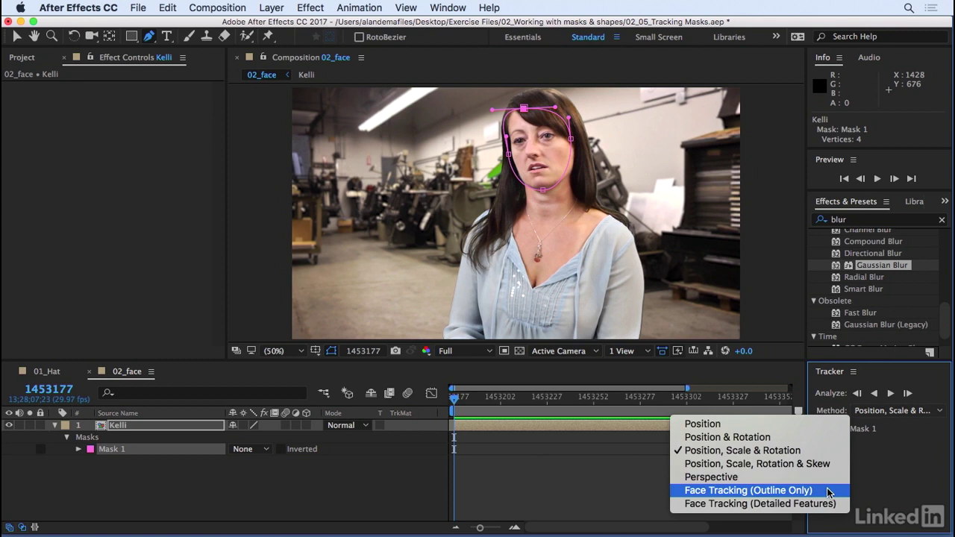
{"action": "left_click", "coordinate": [749, 491]}
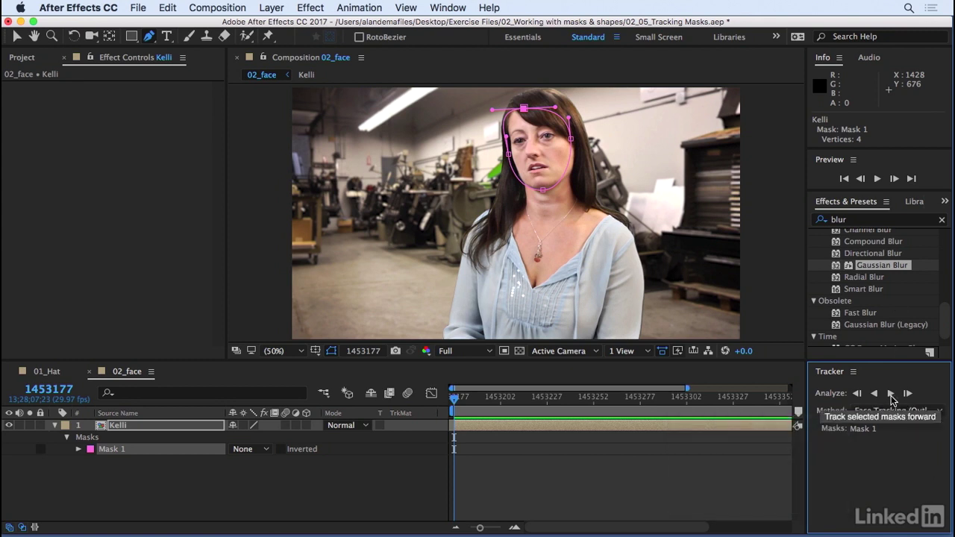
{"action": "left_click", "coordinate": [892, 396]}
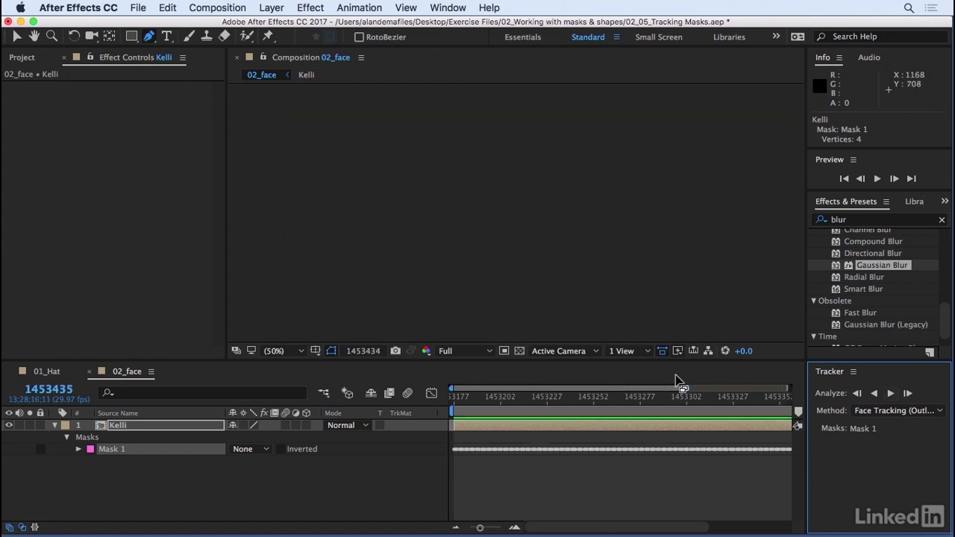
- Scrub and play back the clip to check that the mask follows the face
{"action": "left_click_drag", "start_coordinate": [635, 406], "coordinate": [547, 406]}
{"action": "key", "text": "space"}
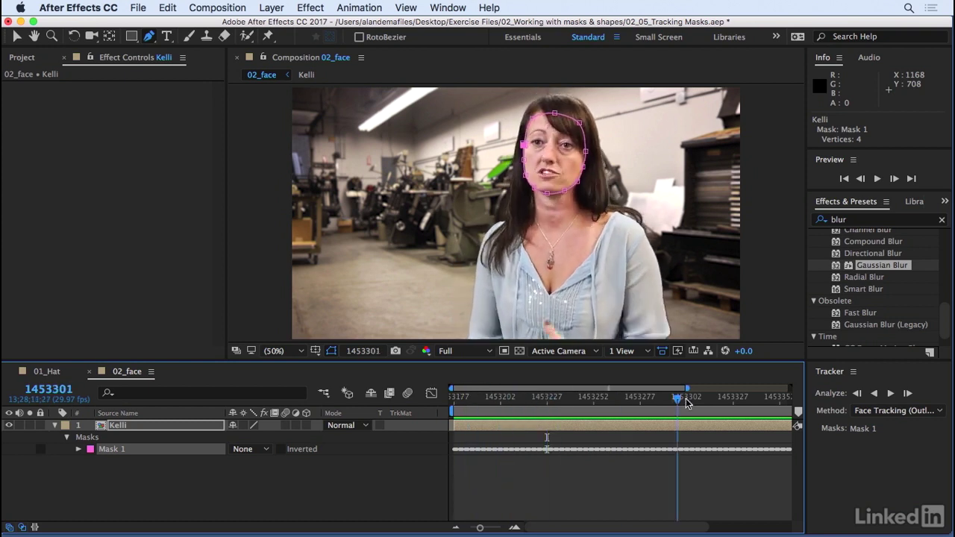
{"action": "key", "text": "space"}
{"action": "mouse_move", "coordinate": [689, 390]}
{"action": "left_mouse_down"}
{"action": "mouse_move", "coordinate": [776, 390]}
{"action": "mouse_move", "coordinate": [691, 390]}
{"action": "left_mouse_up"}
{"action": "key", "text": "space"}
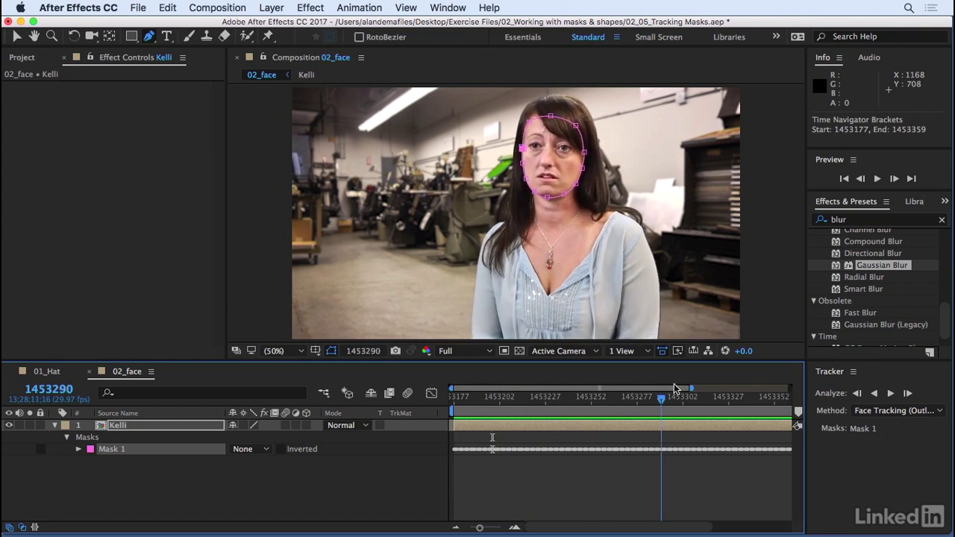
{"action": "key", "text": "space"}
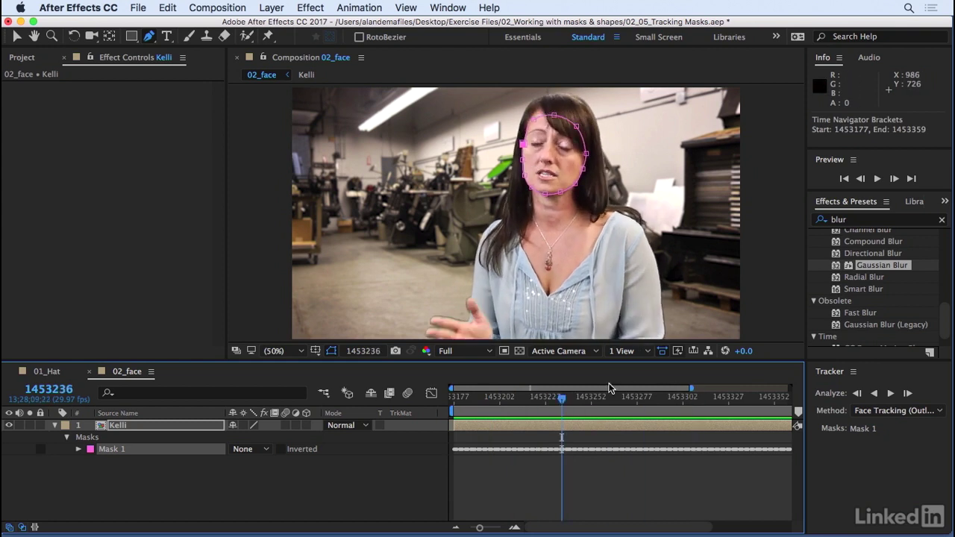
{"action": "key", "text": "space"}
- Search 'mos' and apply the Mosaic effect to the Kelli layer
{"action": "left_click", "coordinate": [824, 223]}
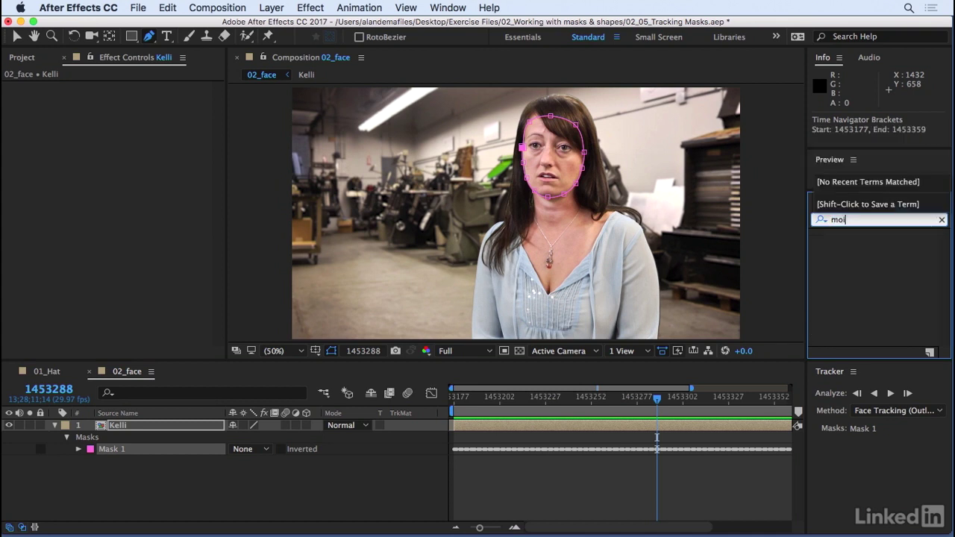
{"action": "type", "text": "mos"}
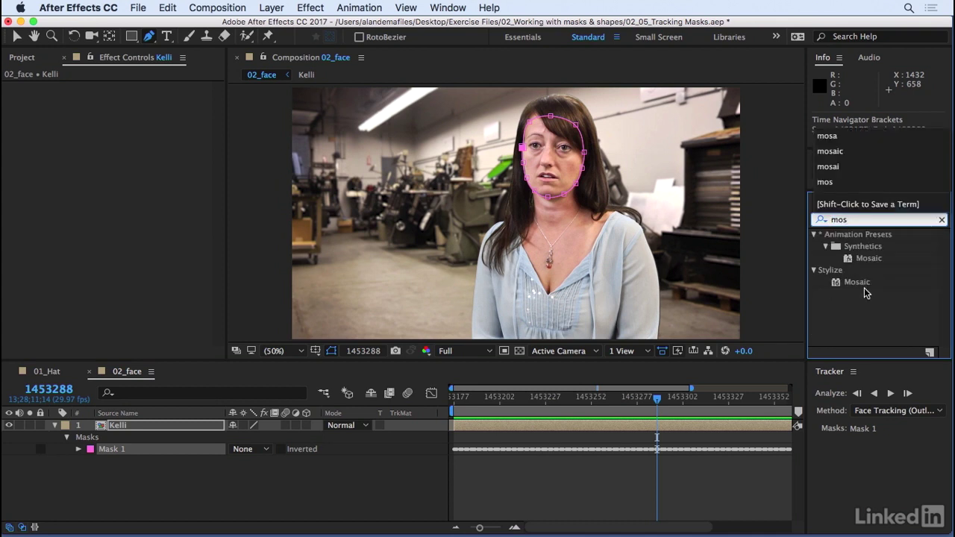
{"action": "left_click_drag", "start_coordinate": [864, 290], "coordinate": [112, 430]}
{"action": "left_click_drag", "start_coordinate": [129, 99], "coordinate": [157, 163]}
{"action": "left_click", "coordinate": [157, 163]}
- Set Mosaic to 1280/20 horizontal (64) and 720/20 vertical (36) blocks
{"action": "left_click", "coordinate": [130, 99]}
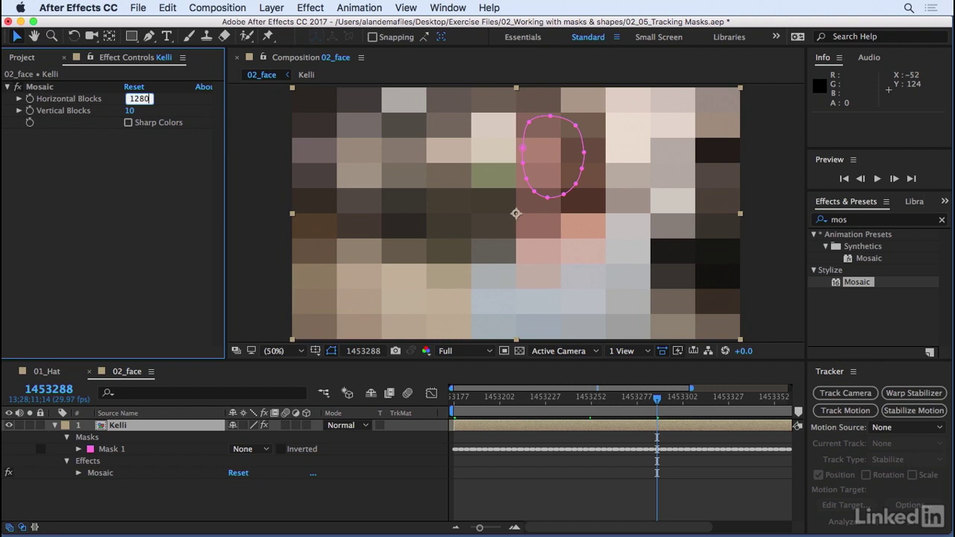
{"action": "key", "text": "Tab"}
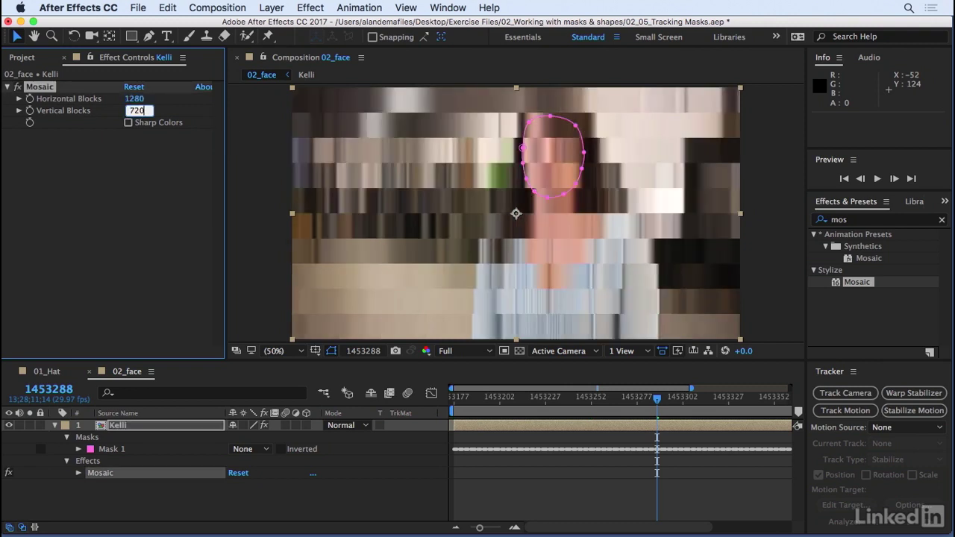
{"action": "key", "text": "Tab"}
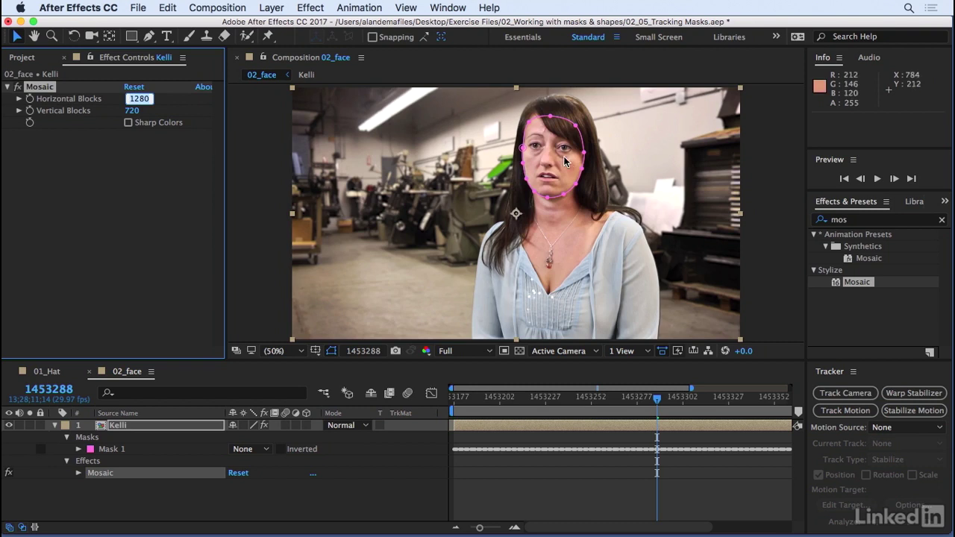
{"action": "left_click", "coordinate": [150, 99]}
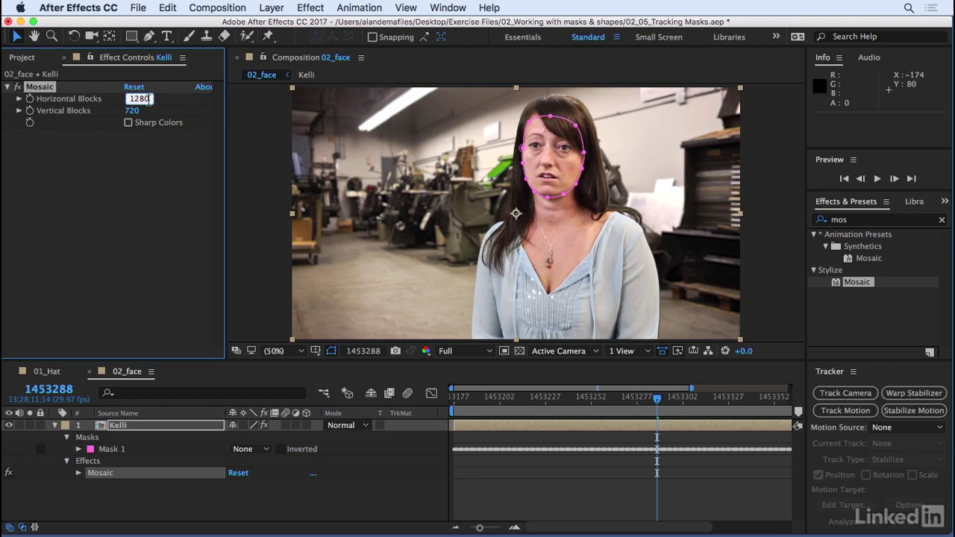
{"action": "type", "text": "/"}
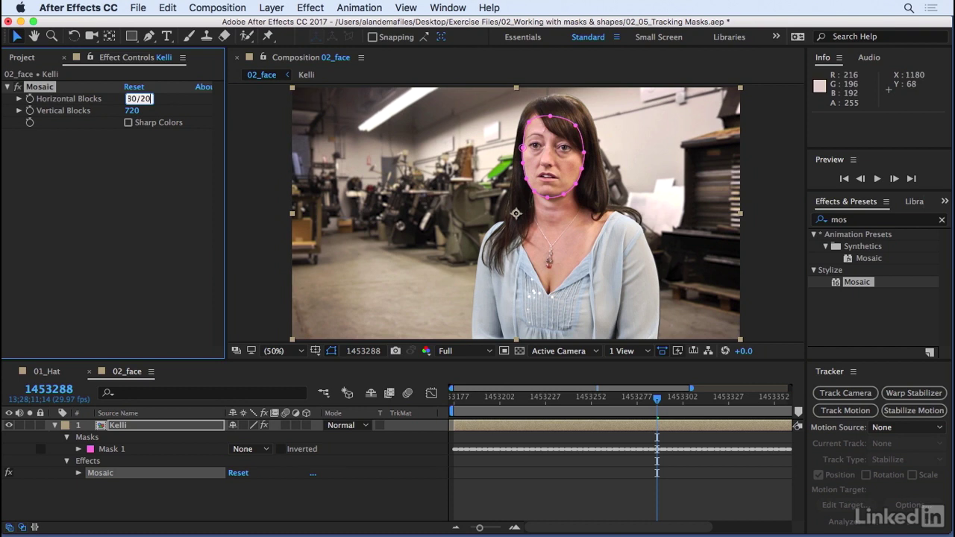
{"action": "type", "text": "20"}
{"action": "key", "text": "Tab"}
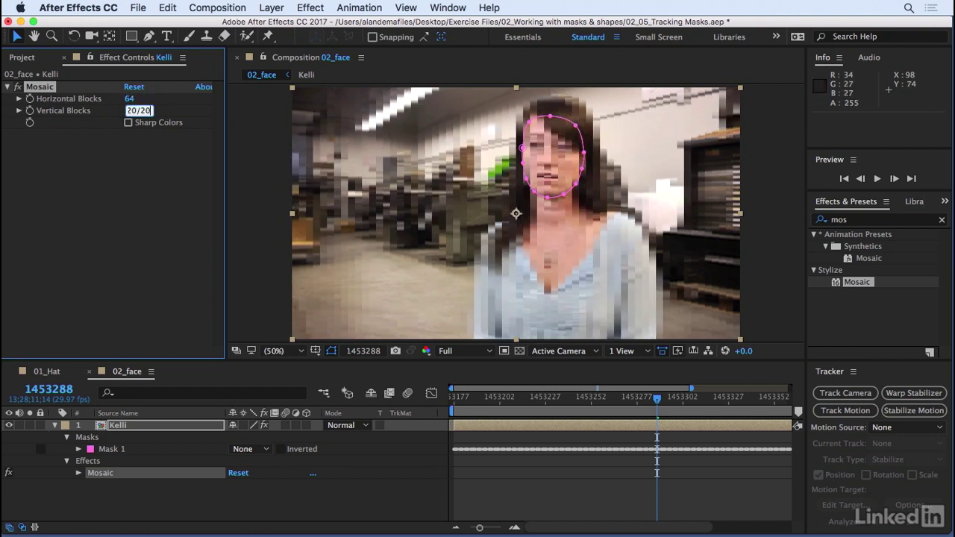
{"action": "type", "text": "/20"}
{"action": "key", "text": "Return"}
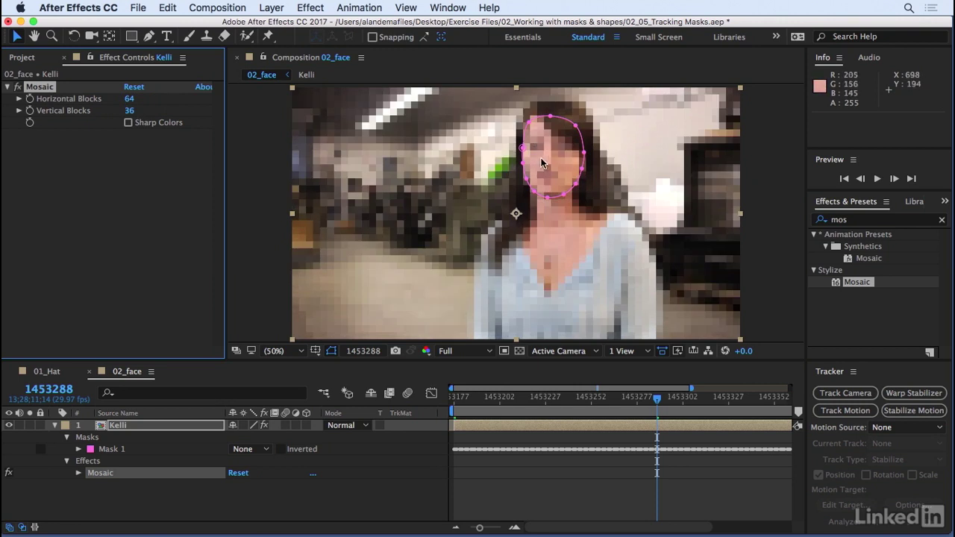
{"action": "left_click", "coordinate": [98, 200]}
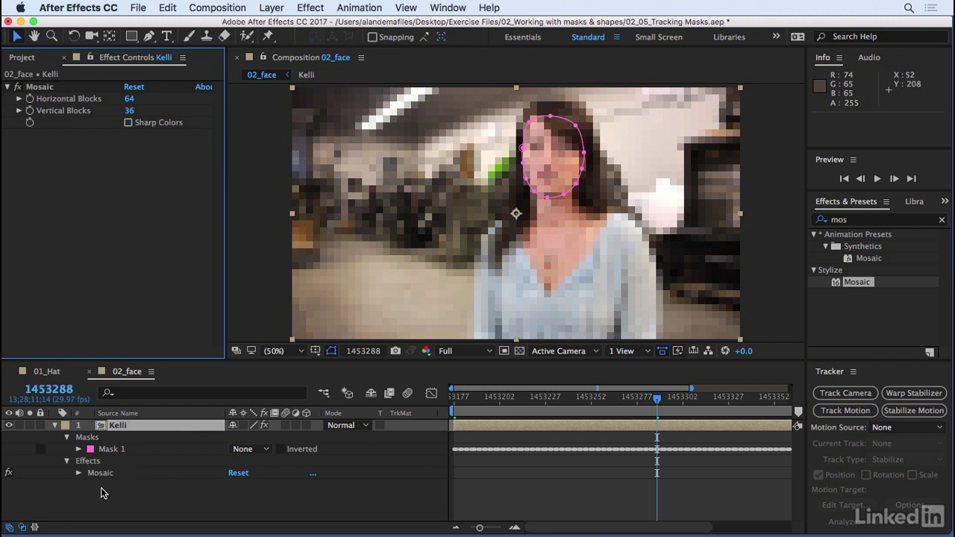
{"action": "left_click", "coordinate": [79, 472]}
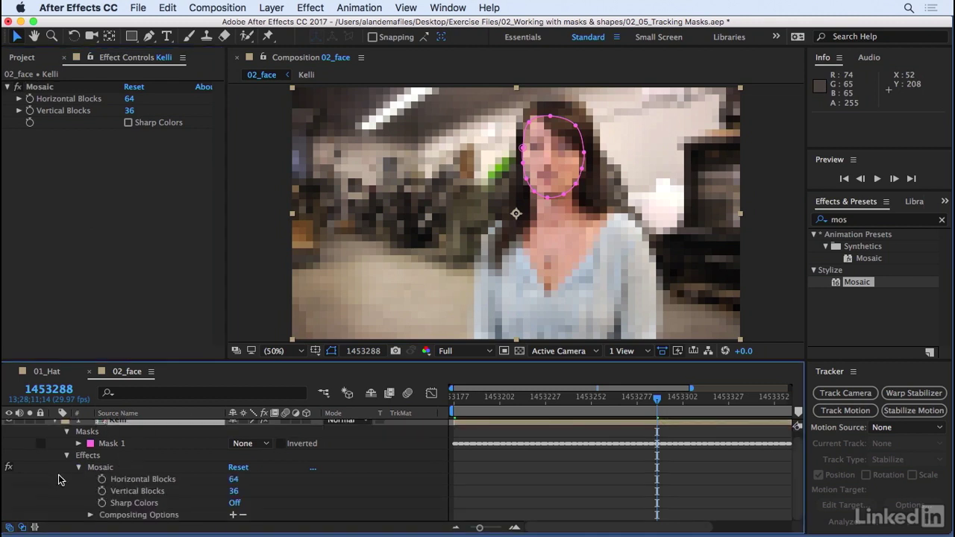
- Add Mask Reference 1 to Mosaic, set Mask 1 to Add, and preview the pixelated face
{"action": "left_click", "coordinate": [108, 516]}
{"action": "left_click", "coordinate": [234, 516]}
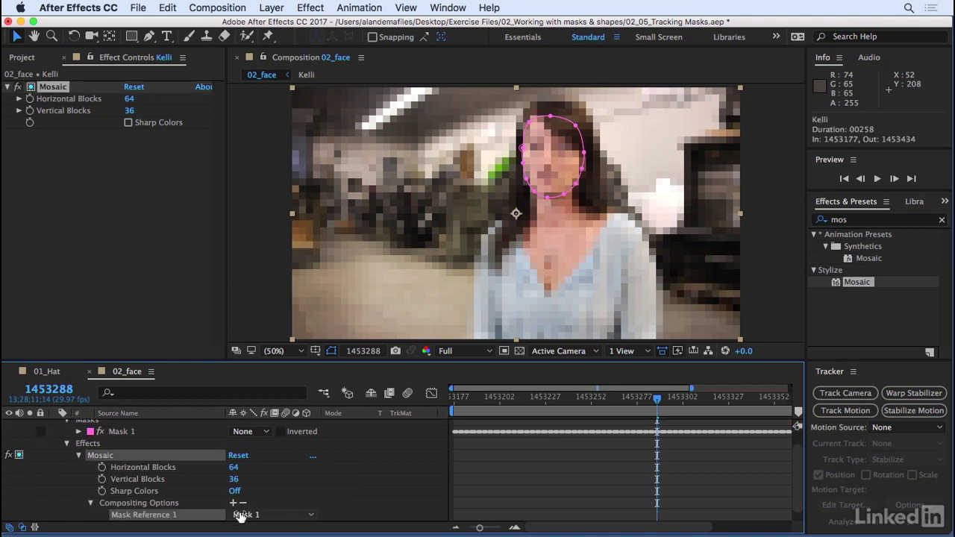
{"action": "scroll", "coordinate": [306, 490], "scroll_direction": "up", "scroll_amount": 1}
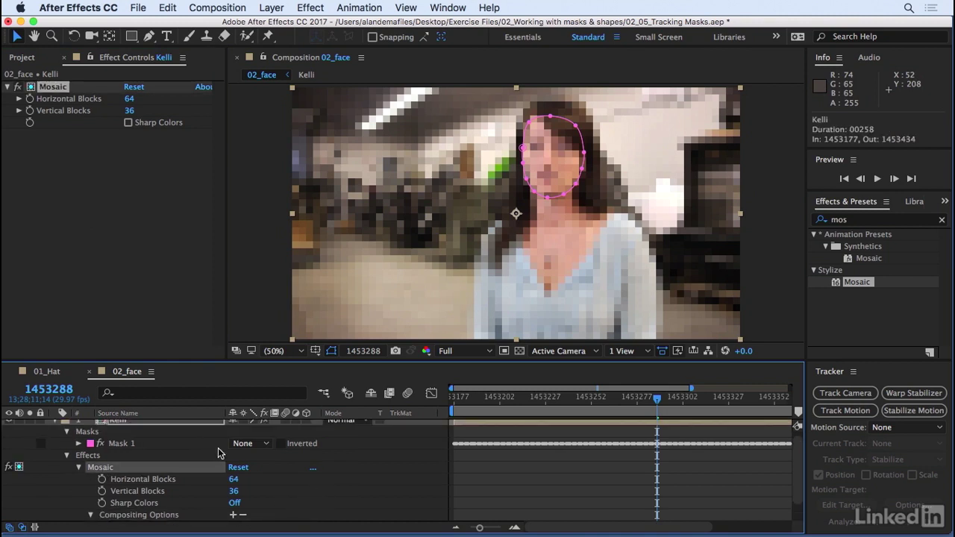
{"action": "left_click", "coordinate": [250, 444]}
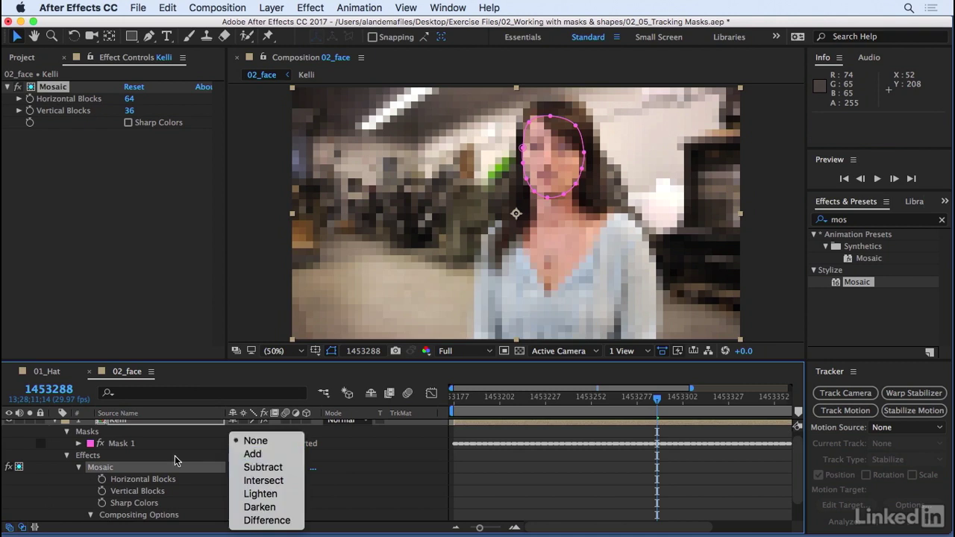
{"action": "left_click", "coordinate": [269, 453]}
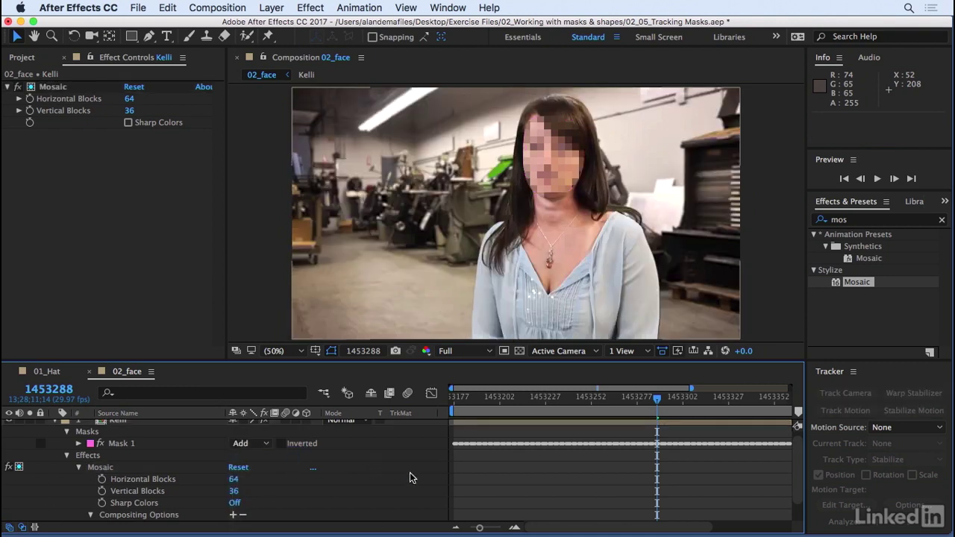
{"action": "key", "text": "space"}
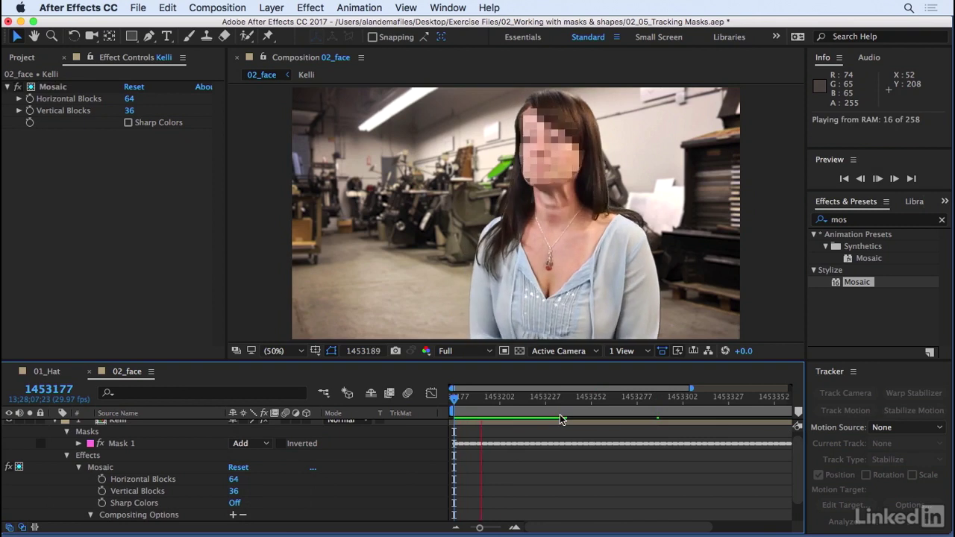
- Give Mask 1 a 15.0-pixel feather to soften the pixelated face edge
{"action": "left_click", "coordinate": [77, 443]}
{"action": "left_click_drag", "start_coordinate": [257, 469], "coordinate": [270, 472]}
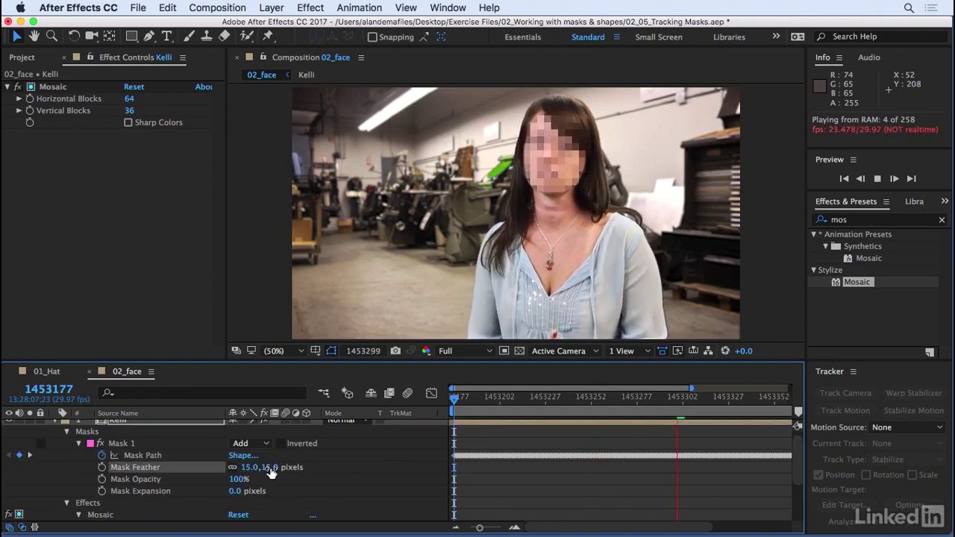